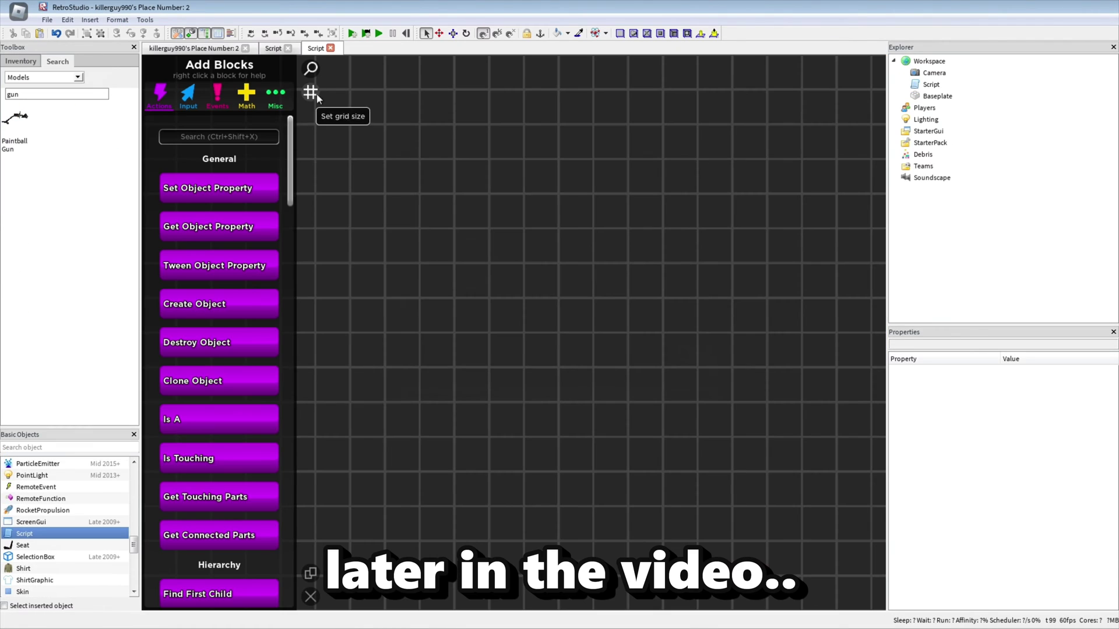
# Let the new place load on its grey baseplate and close the 'Update Place' banner.
pyautogui.click(310, 93)
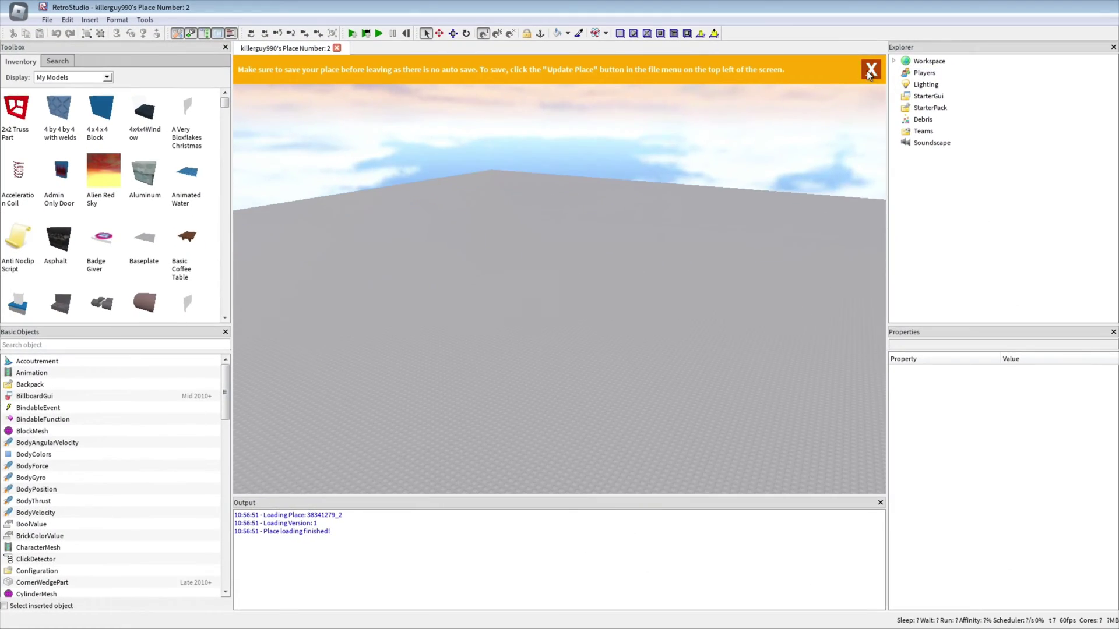
pyautogui.click(871, 69)
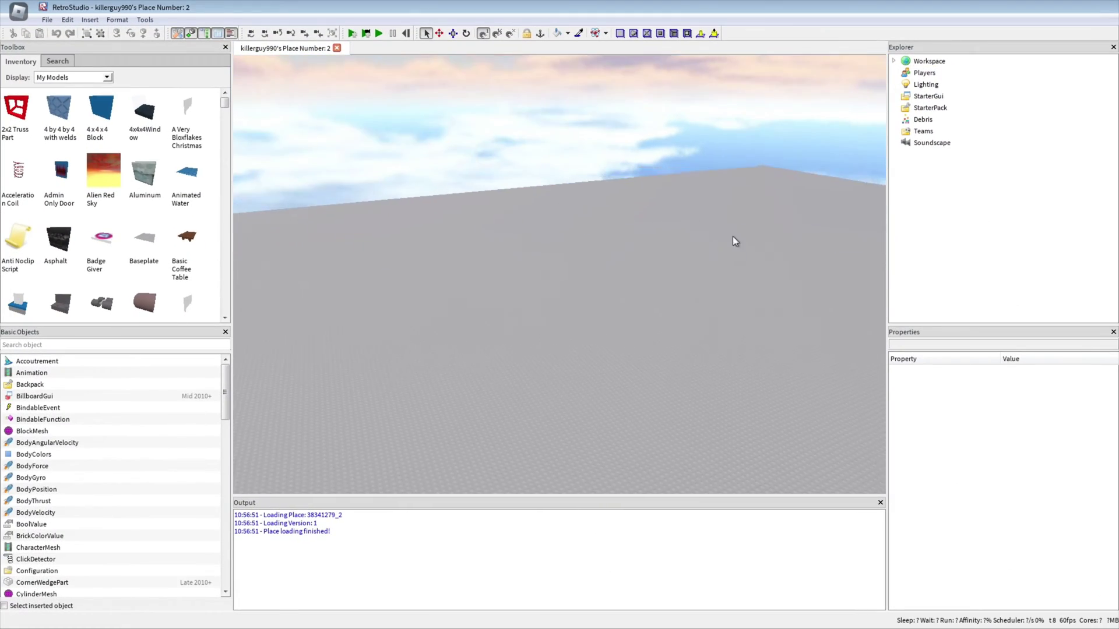
# Close the Output panel, narrow the Toolbox, and insert a Script into the Workspace.
pyautogui.click(880, 502)
pyautogui.moveTo(231, 150); pyautogui.dragTo(142, 160)
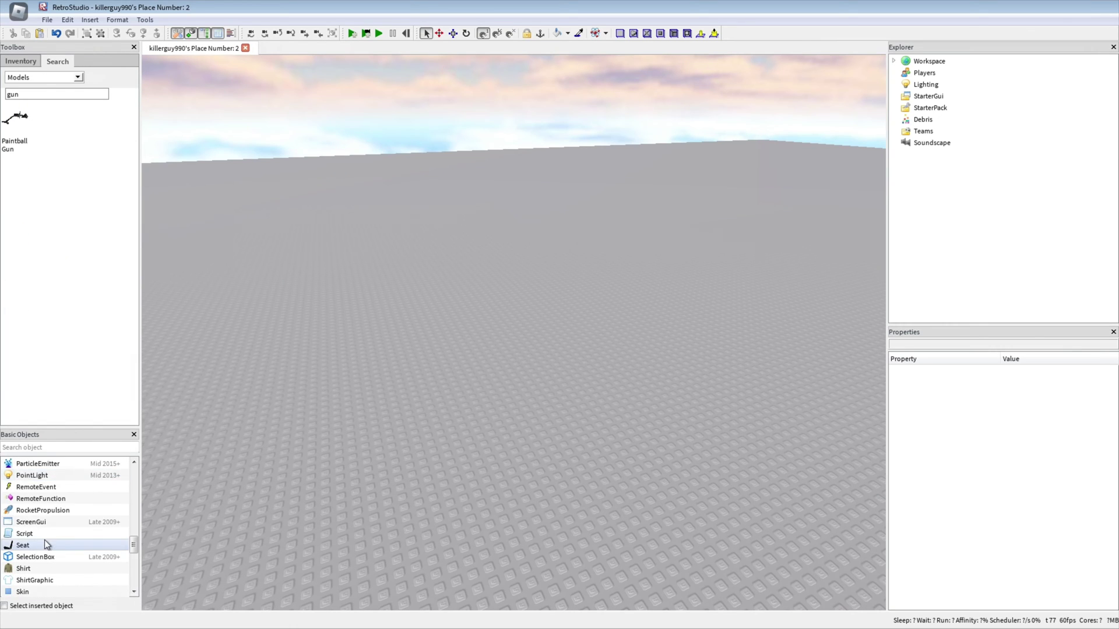
pyautogui.click(35, 533)
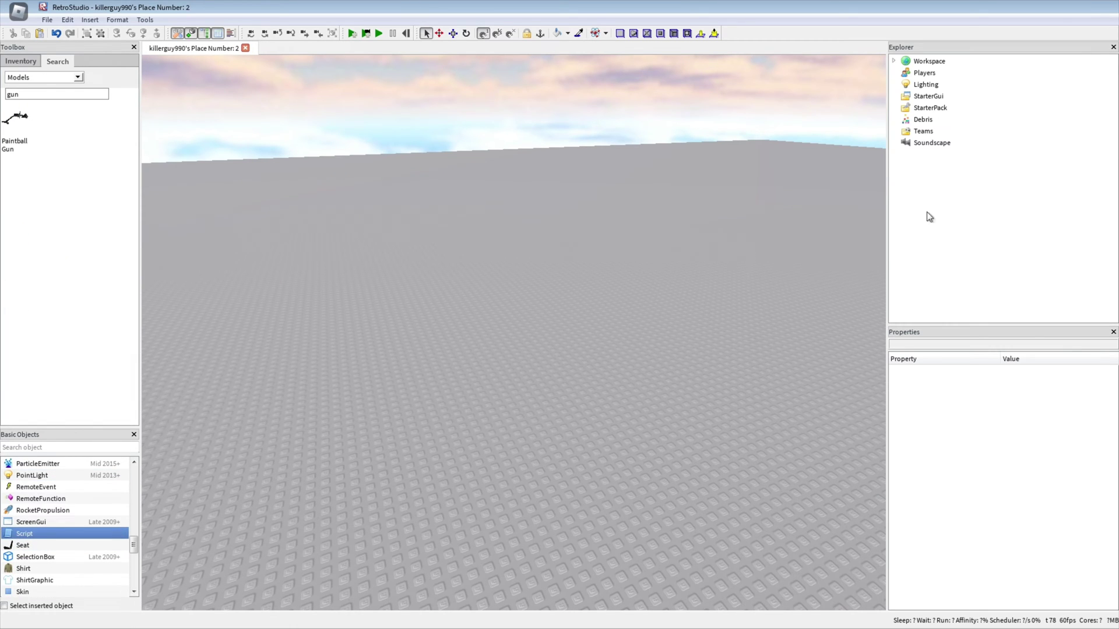
# Expand Workspace in the hierarchy and open a Script in the block editor.
pyautogui.rightClick(908, 74)
pyautogui.press('Escape')
pyautogui.click(907, 86)
pyautogui.click(927, 96)
pyautogui.click(893, 61)
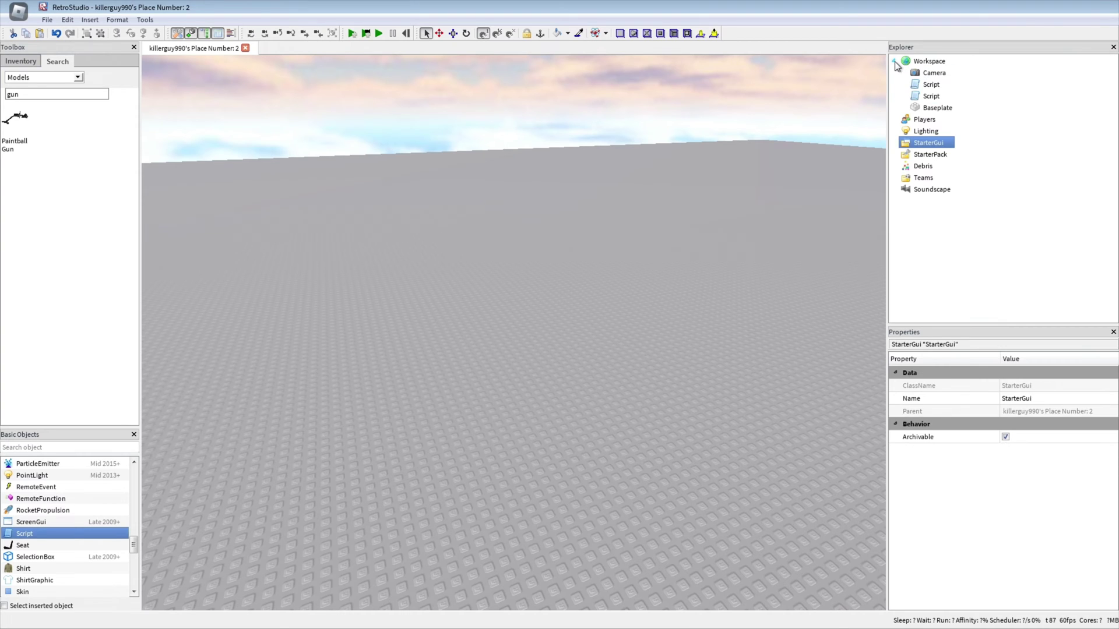
pyautogui.click(812, 146)
pyautogui.doubleClick(931, 85)
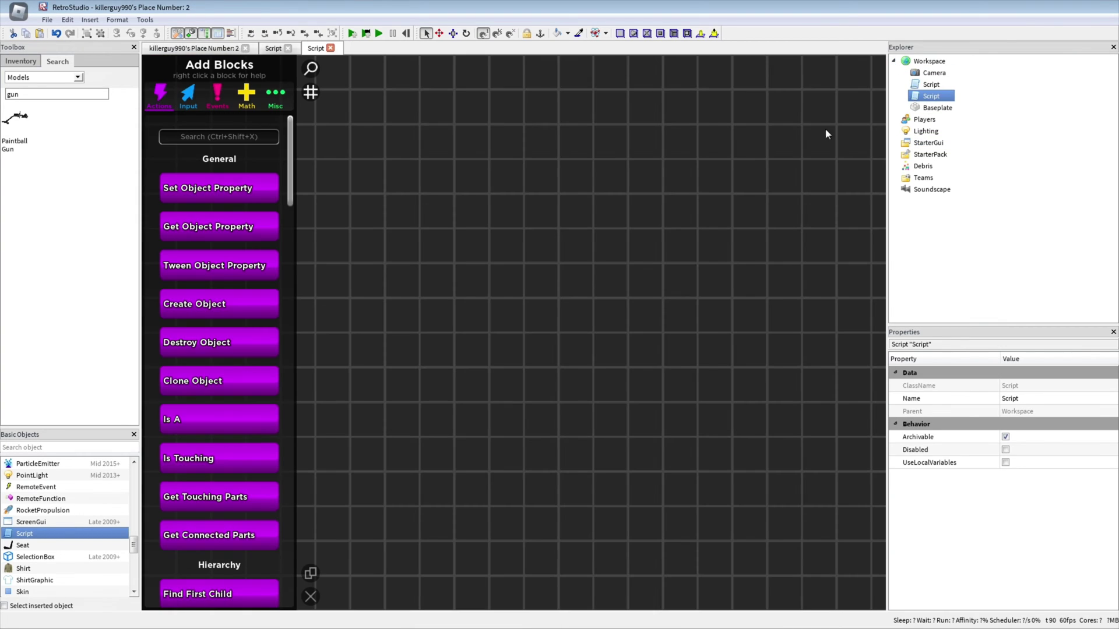
# Delete the second Script from the Workspace.
pyautogui.rightClick(911, 99)
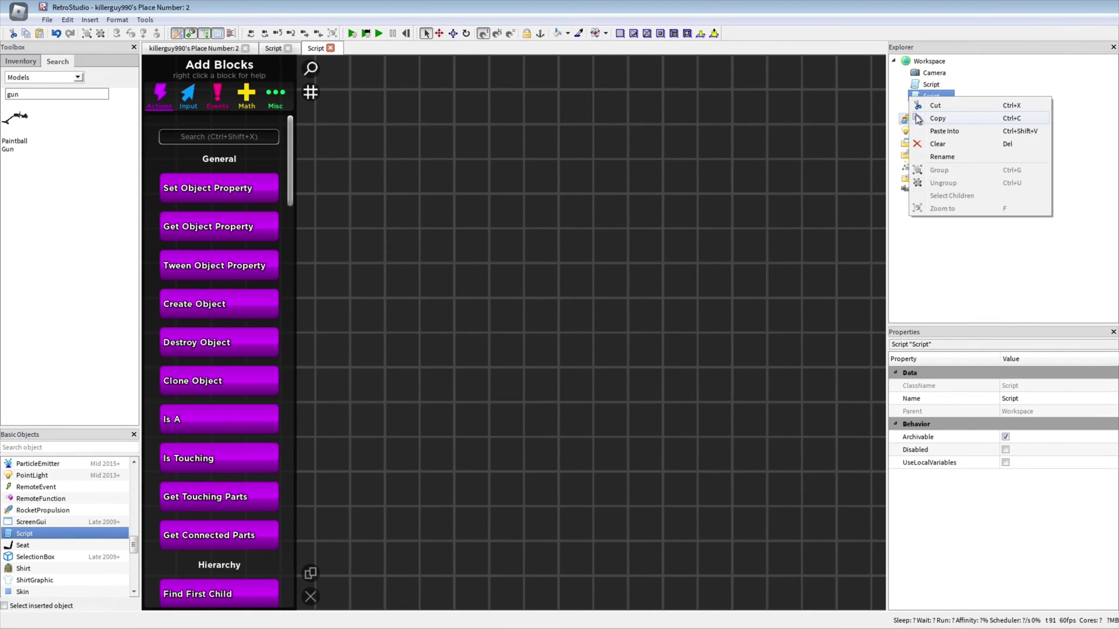
pyautogui.click(935, 144)
pyautogui.click(311, 93)
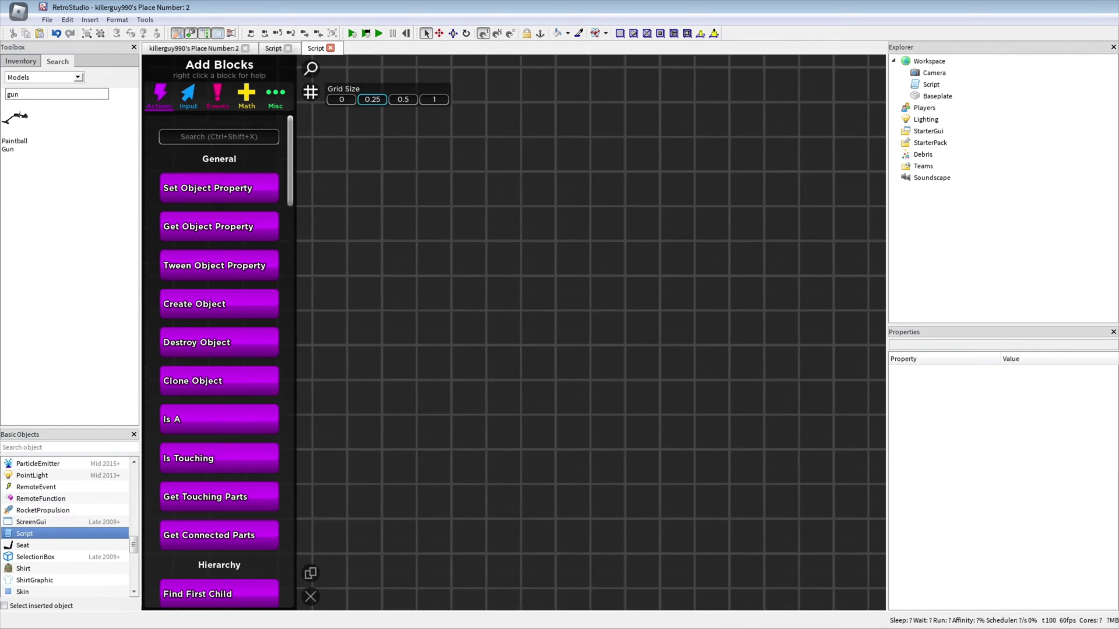
pyautogui.scroll(-10, 245, 378)
pyautogui.scroll(10, 239, 377)
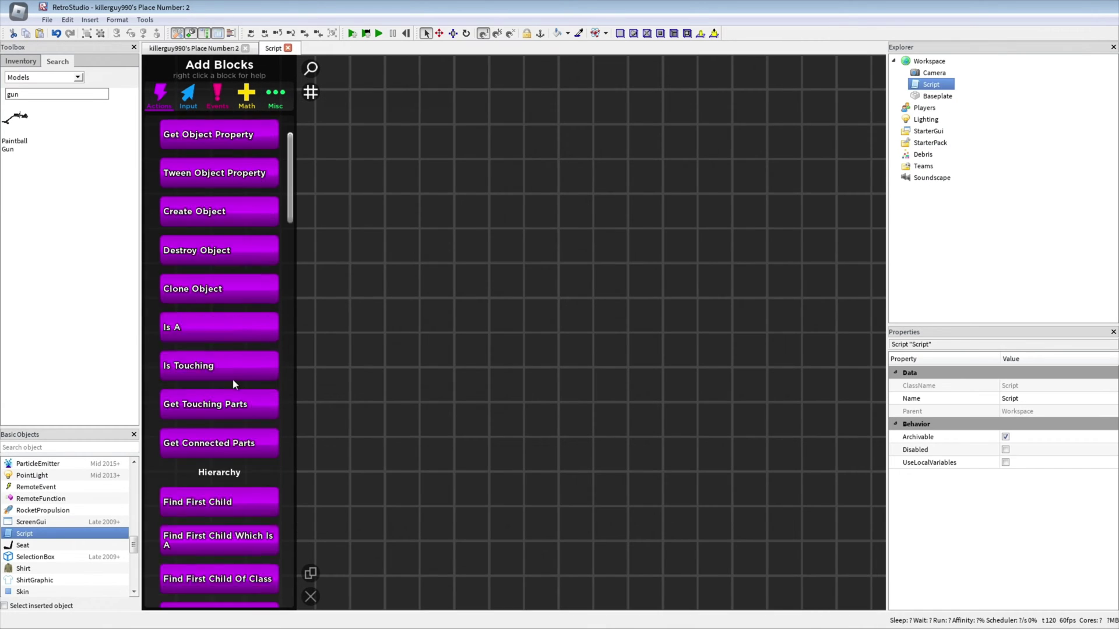
# Browse the Input, Events and Math blocks, then place Set Object Property from Actions on the canvas.
pyautogui.click(190, 98)
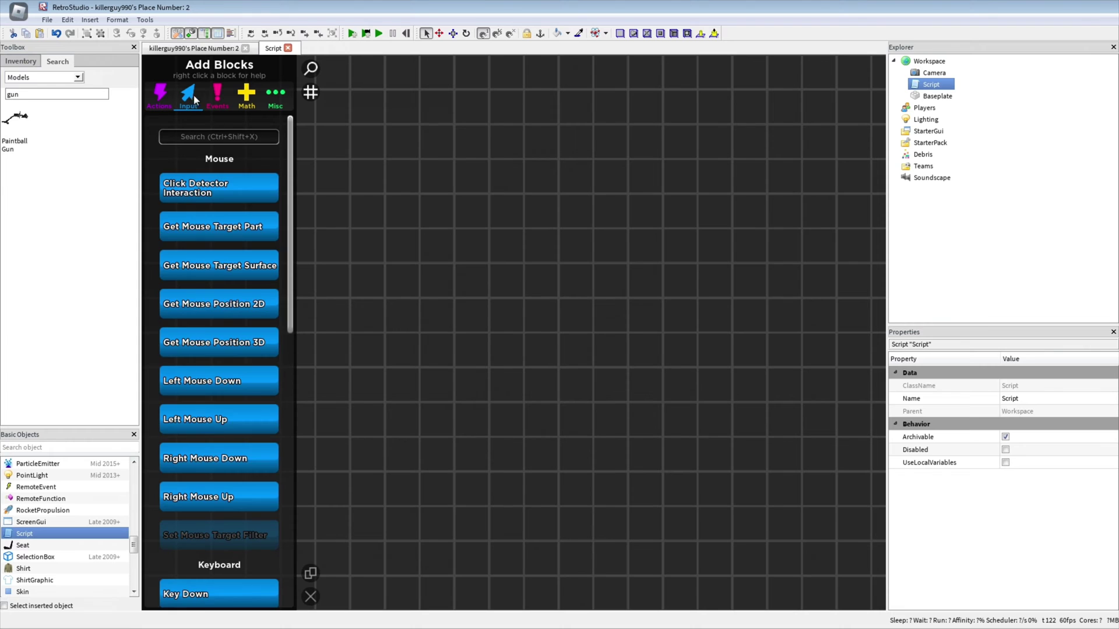
pyautogui.click(217, 97)
pyautogui.click(247, 96)
pyautogui.click(159, 96)
pyautogui.moveTo(219, 188); pyautogui.dragTo(453, 215)
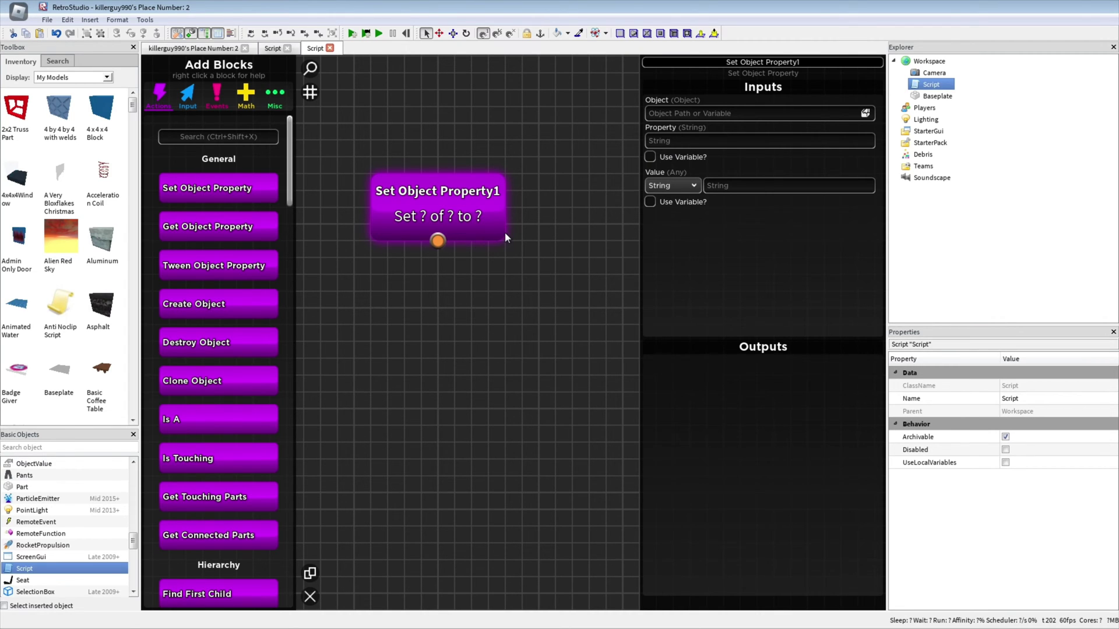
# Drag the Set Object Property1 block off the canvas to remove it.
pyautogui.moveTo(488, 231); pyautogui.dragTo(239, 260)
pyautogui.scroll(-10, 241, 263)
pyautogui.scroll(-8, 241, 263)
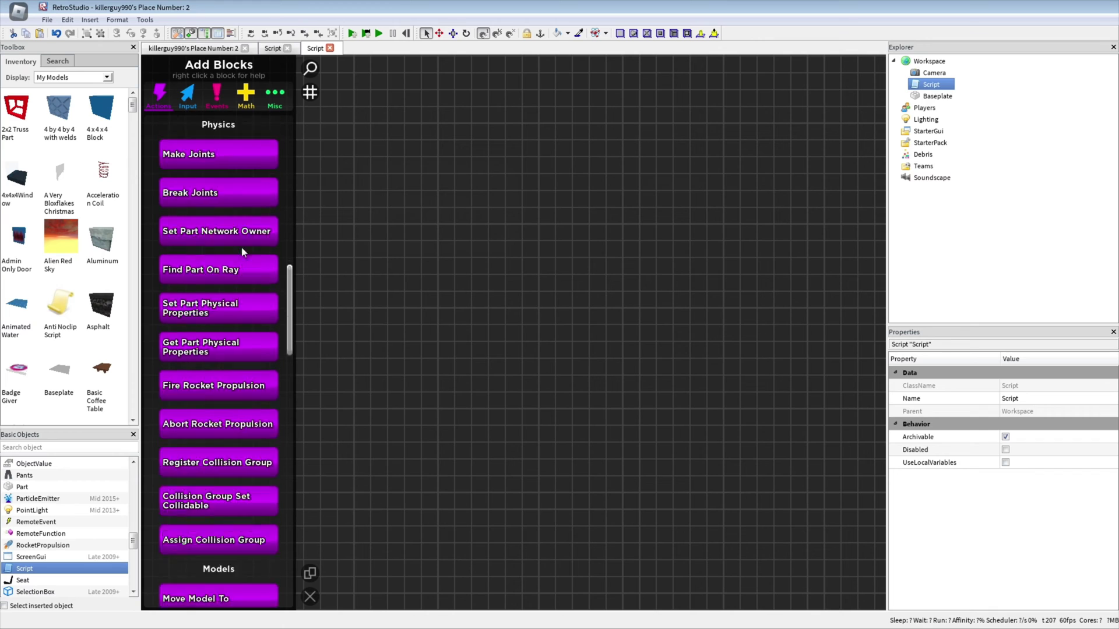
pyautogui.scroll(5, 243, 247)
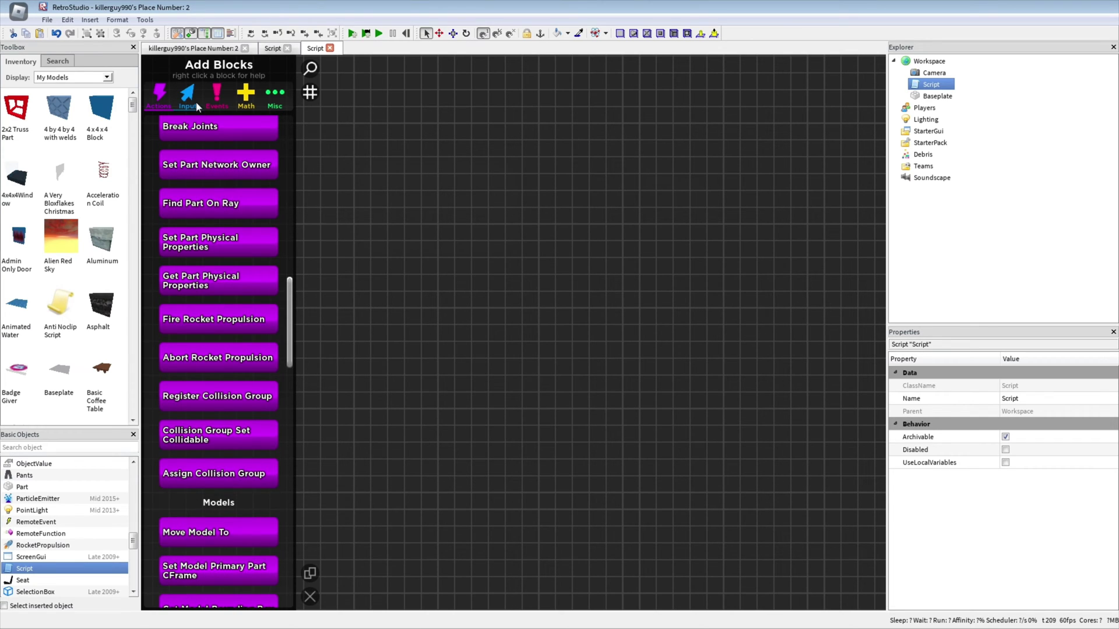
# Browse the Misc, Math and Actions blocks and scroll down to the Players events.
pyautogui.click(271, 98)
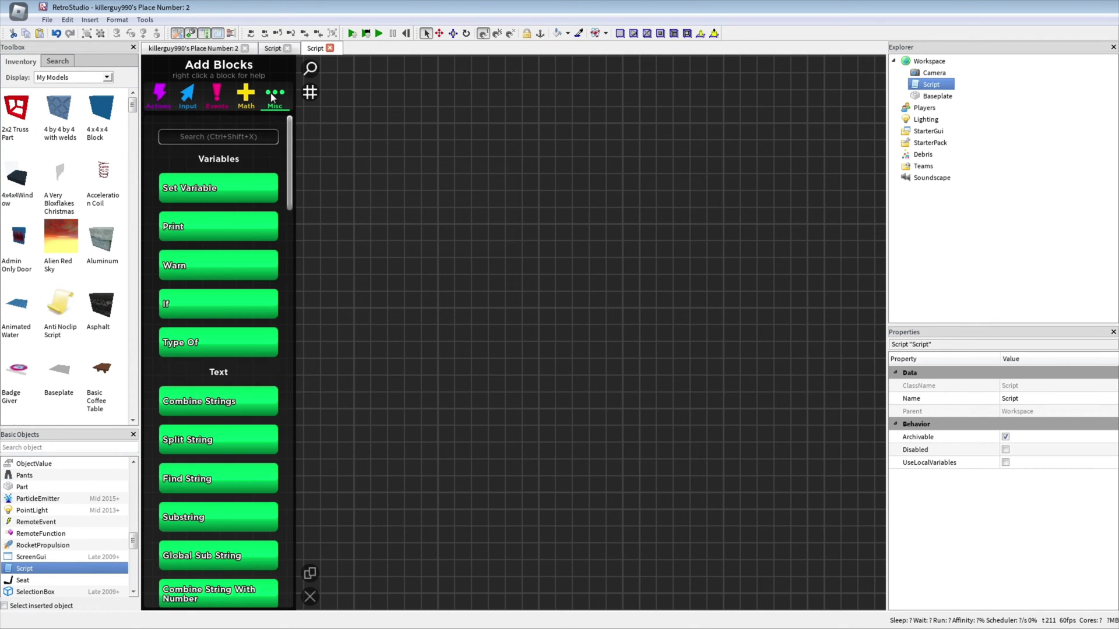
pyautogui.click(246, 99)
pyautogui.click(158, 96)
pyautogui.scroll(-10, 200, 295)
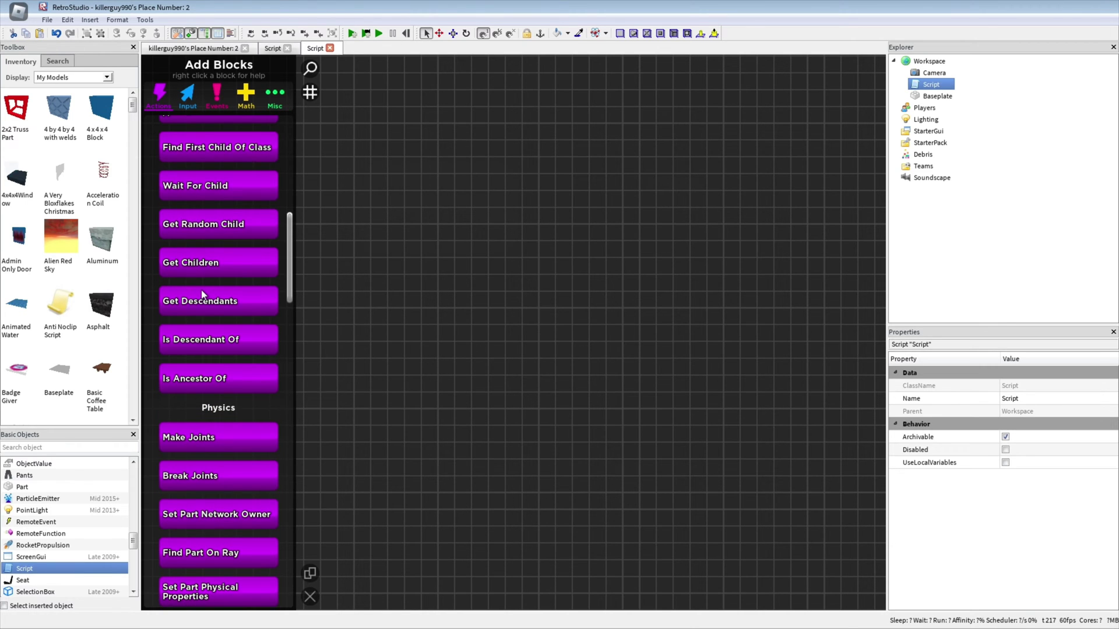
pyautogui.scroll(-15, 202, 295)
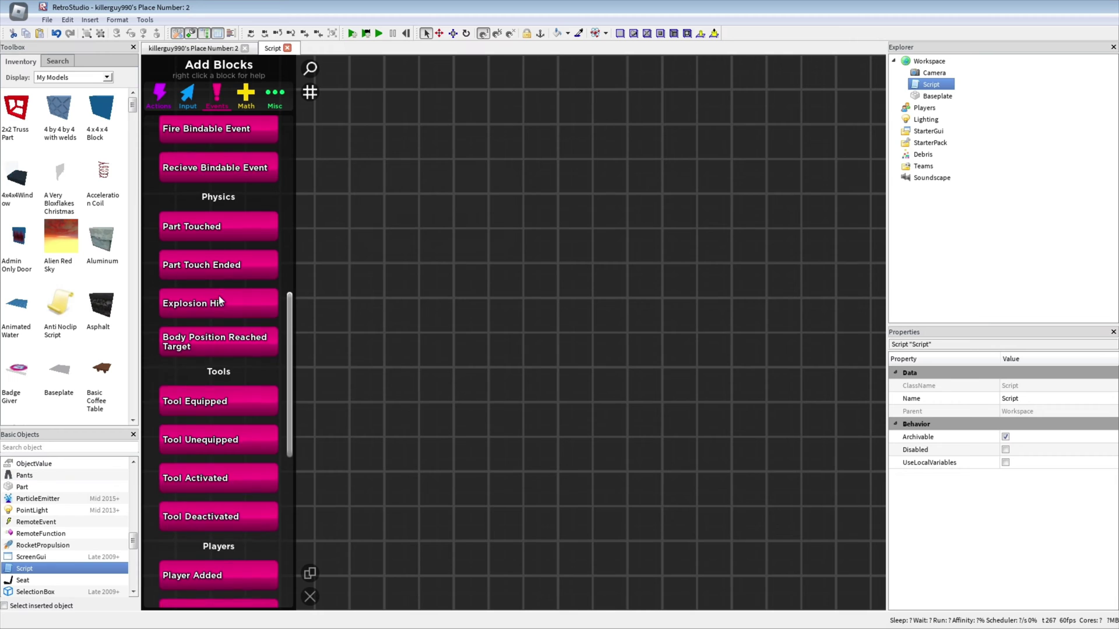
pyautogui.scroll(-3, 219, 295)
pyautogui.scroll(-2, 218, 292)
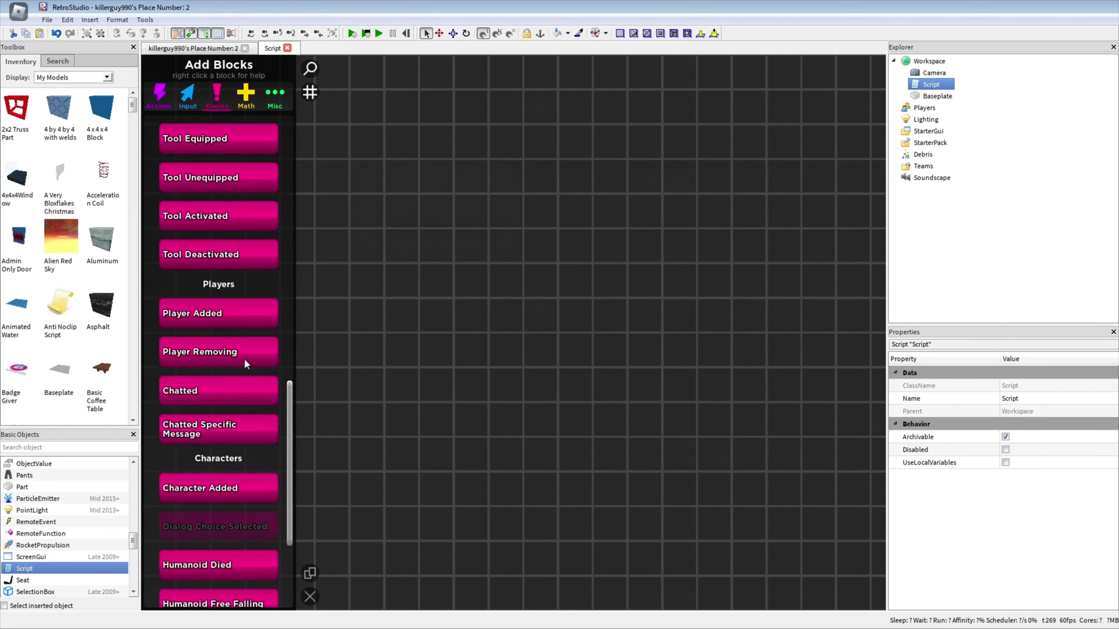
# Place a Player Added block on the canvas and enter 'player'.
pyautogui.moveTo(212, 315); pyautogui.dragTo(395, 202)
pyautogui.moveTo(283, 202); pyautogui.dragTo(435, 191)
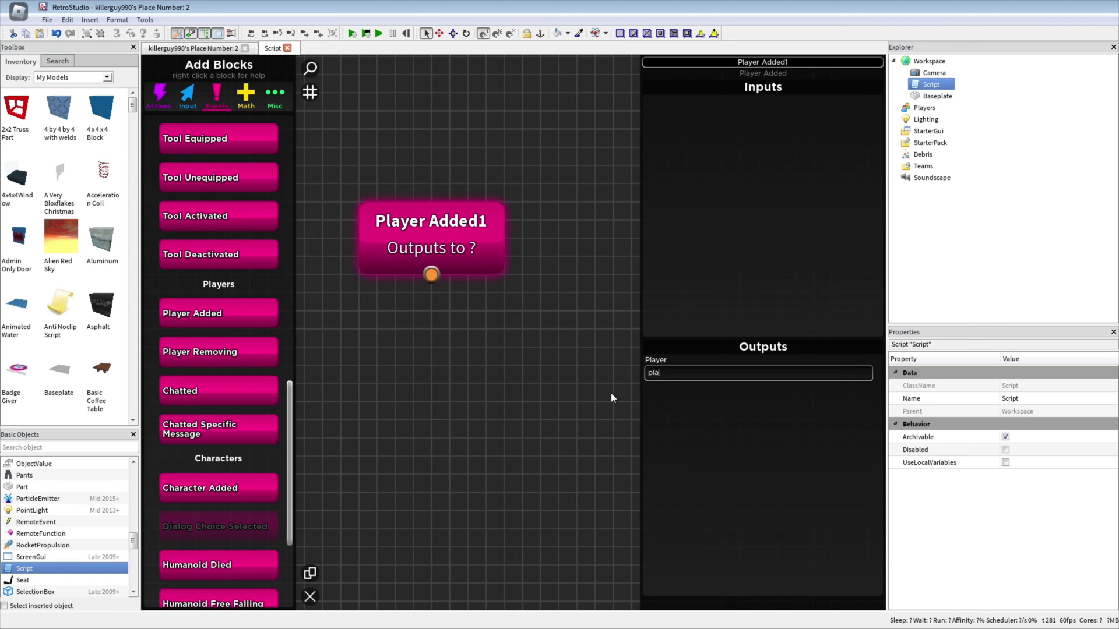
pyautogui.write('player')
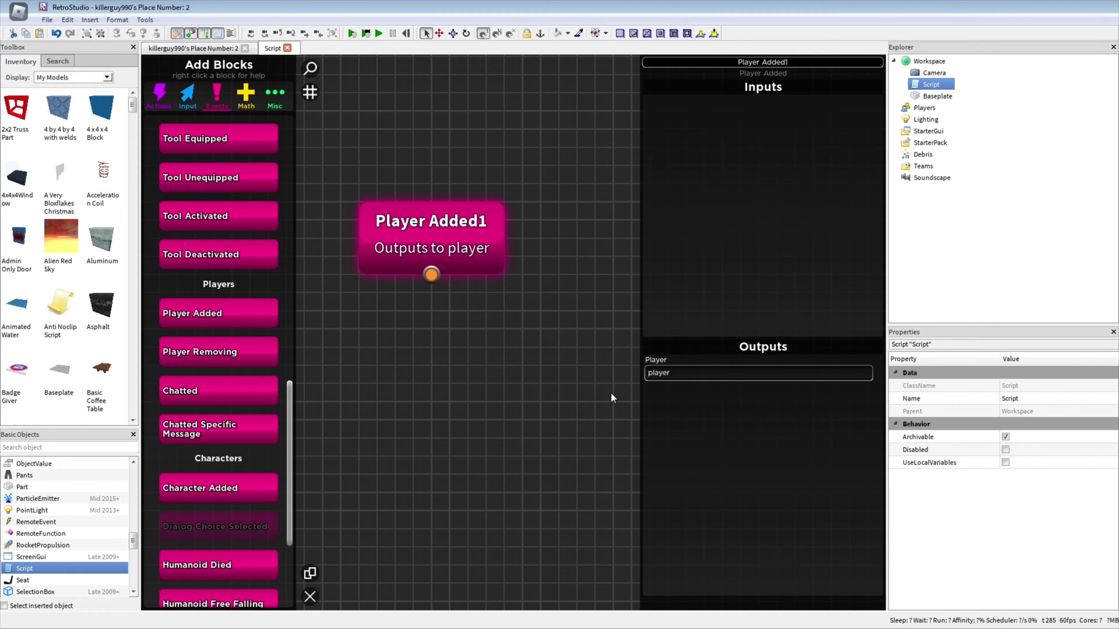
# Add an Is In Group block beside Player Added1, then delete it.
pyautogui.click(246, 94)
pyautogui.scroll(-15, 243, 379)
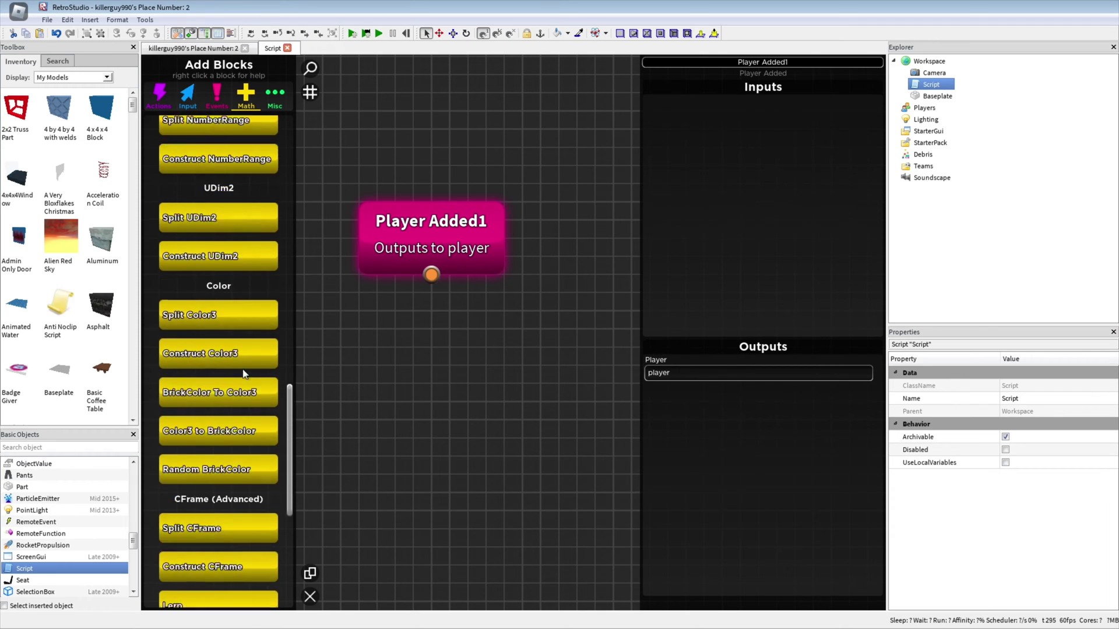
pyautogui.click(215, 94)
pyautogui.click(274, 93)
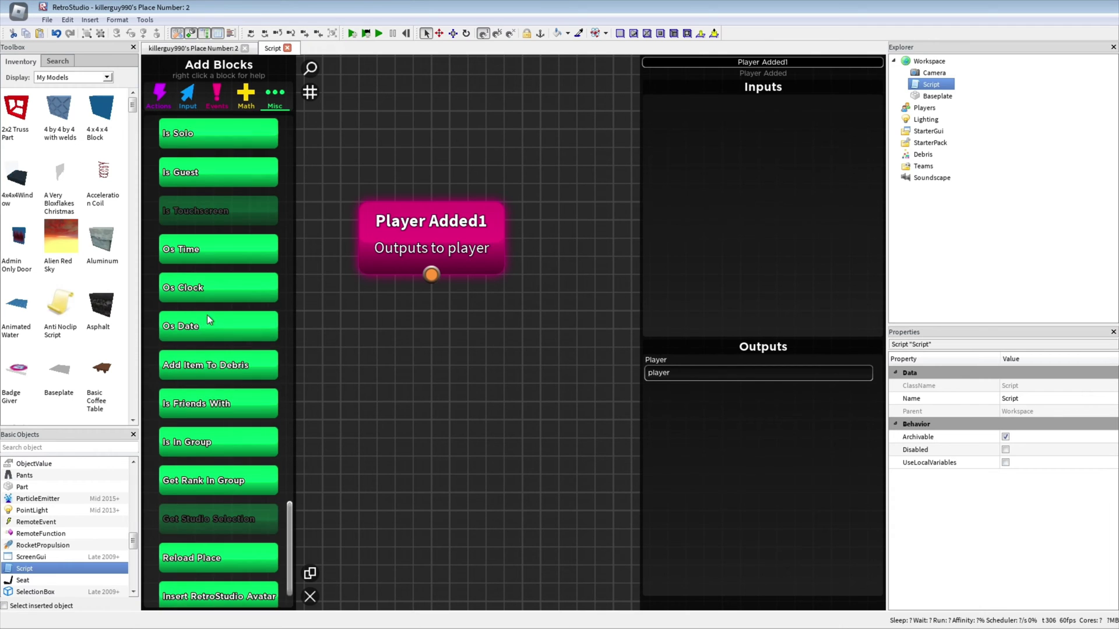
pyautogui.scroll(-3, 208, 327)
pyautogui.moveTo(204, 431); pyautogui.dragTo(583, 237)
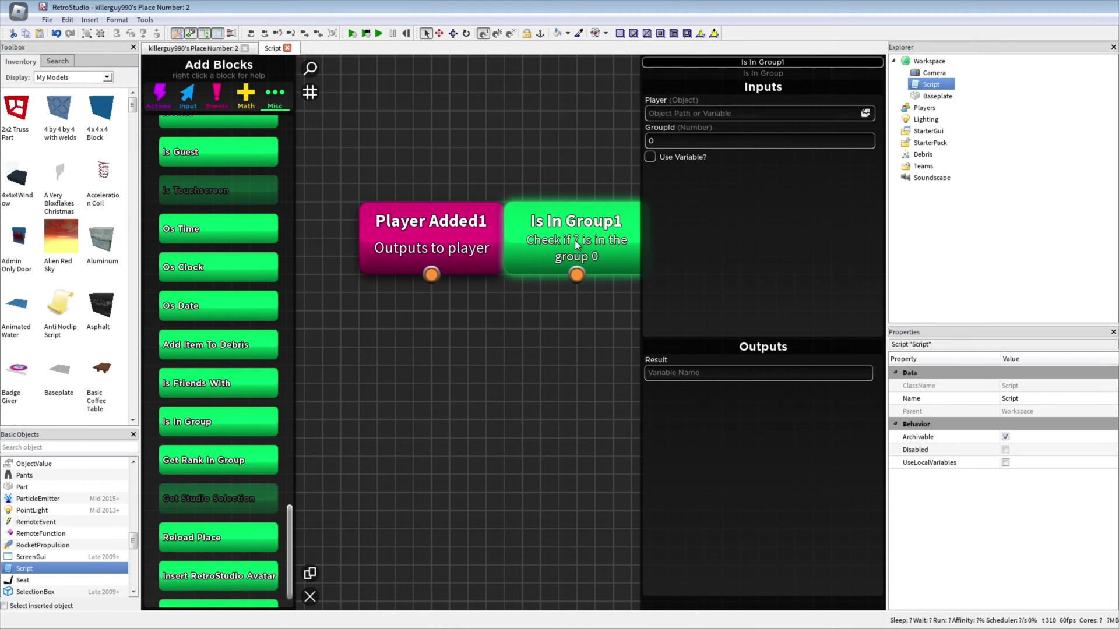
pyautogui.press('Delete')
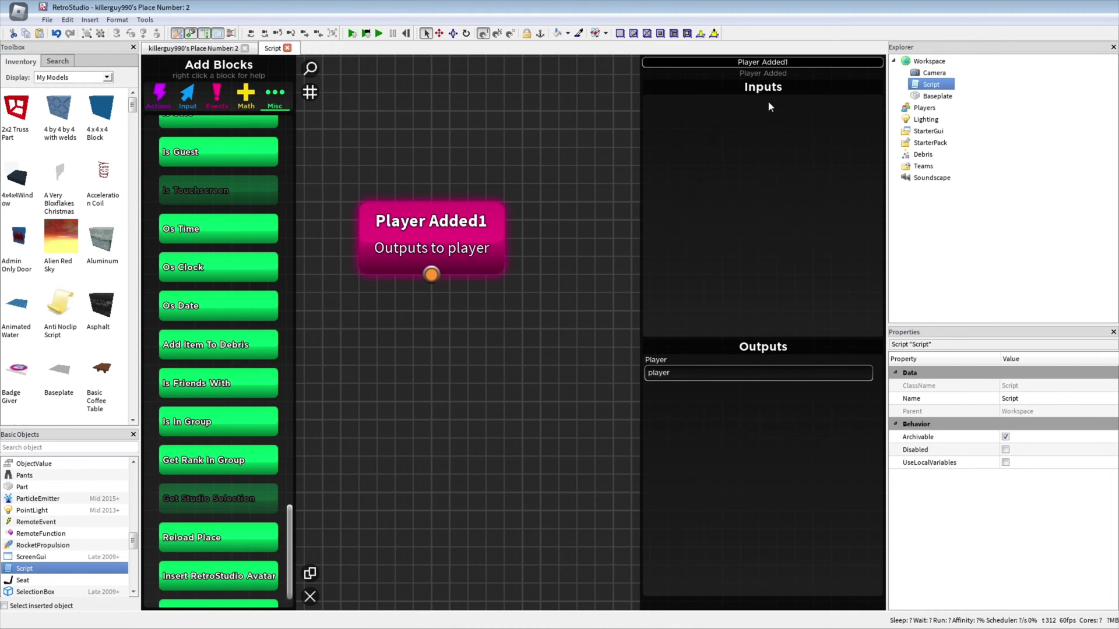
# Enter LocalPlayer as output, delete Player Added1, and close the script editor.
pyautogui.write('LocalPlayer')
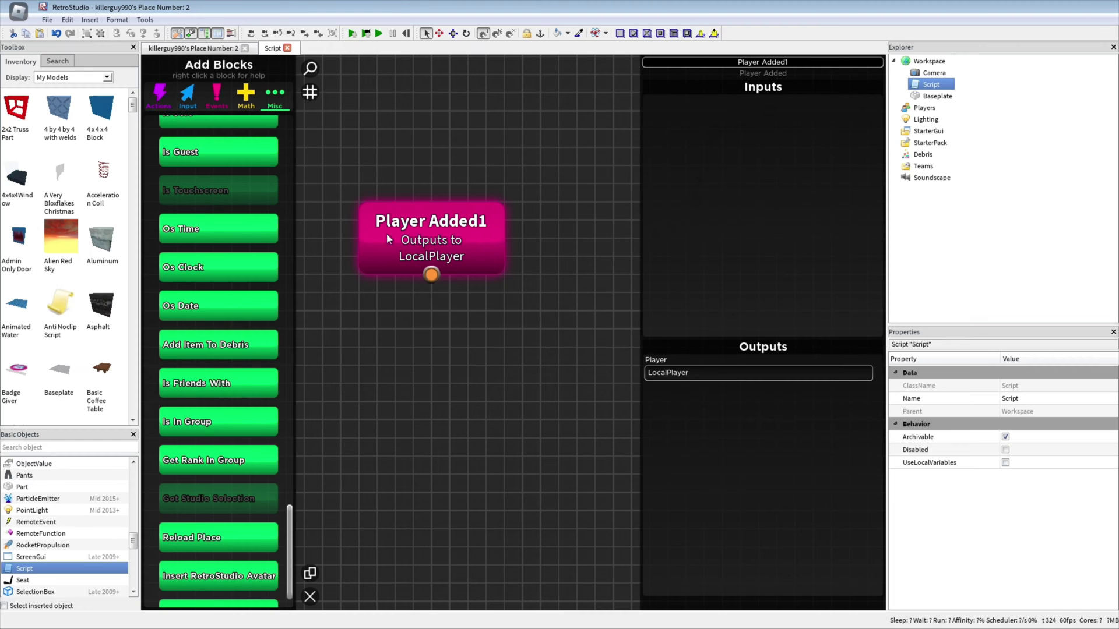
pyautogui.press('Delete')
pyautogui.hotkey('ctrl', 'w')
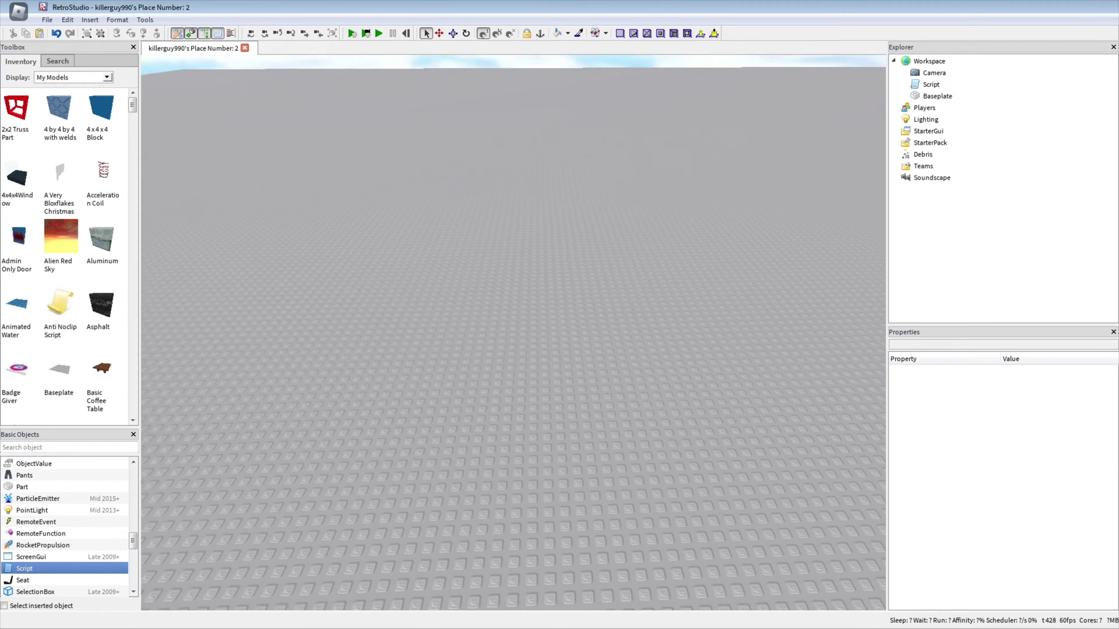
# Tilt the camera up to the sky and back down to the baseplate.
pyautogui.moveTo(162, 158); pyautogui.dragTo(162, 158, button='right')
pyautogui.click(90, 20)
pyautogui.click(222, 130)
pyautogui.moveTo(222, 129); pyautogui.dragTo(238, 120, button='right')
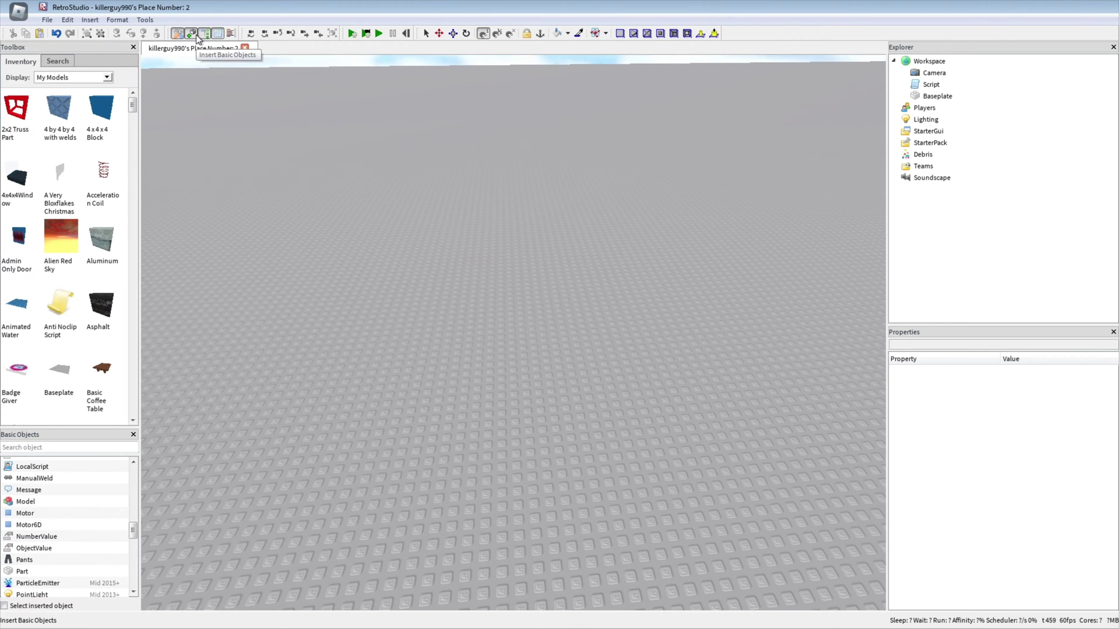
# Insert a grey Part from Basic Objects onto the baseplate.
pyautogui.scroll(-2, 53, 577)
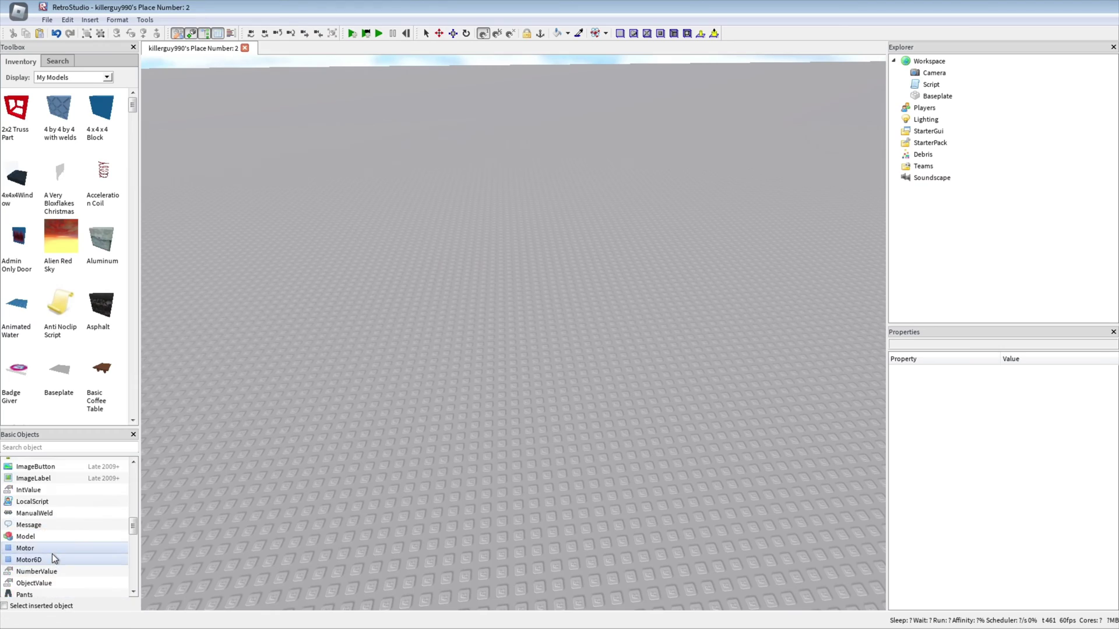
pyautogui.click(21, 502)
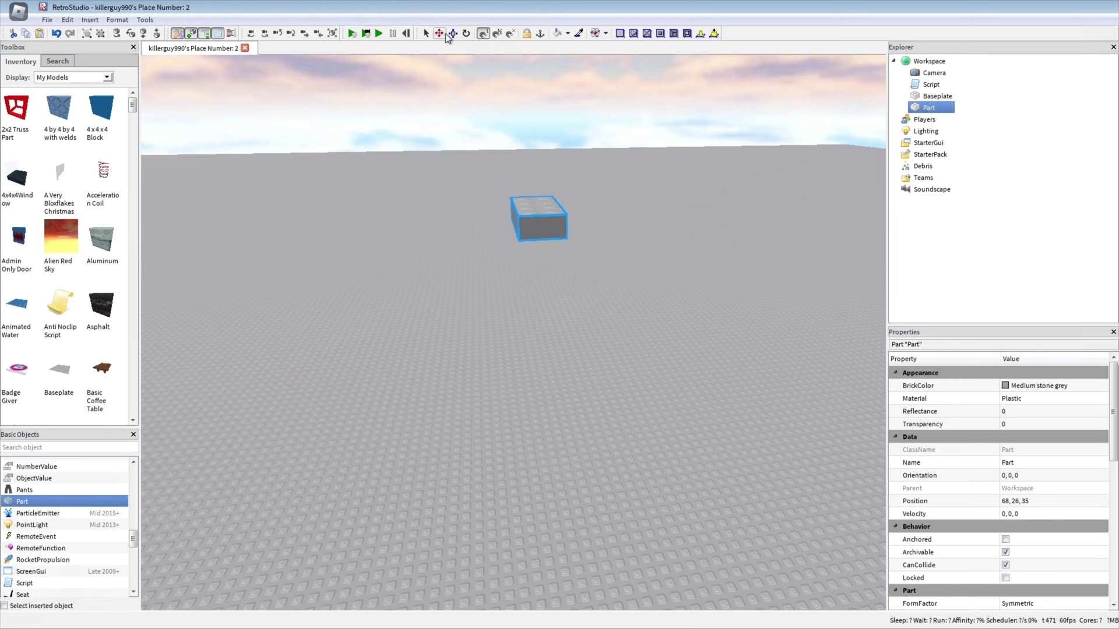
# Lower the Part to the floor and scale it into a large slab.
pyautogui.moveTo(538, 173); pyautogui.dragTo(537, 303)
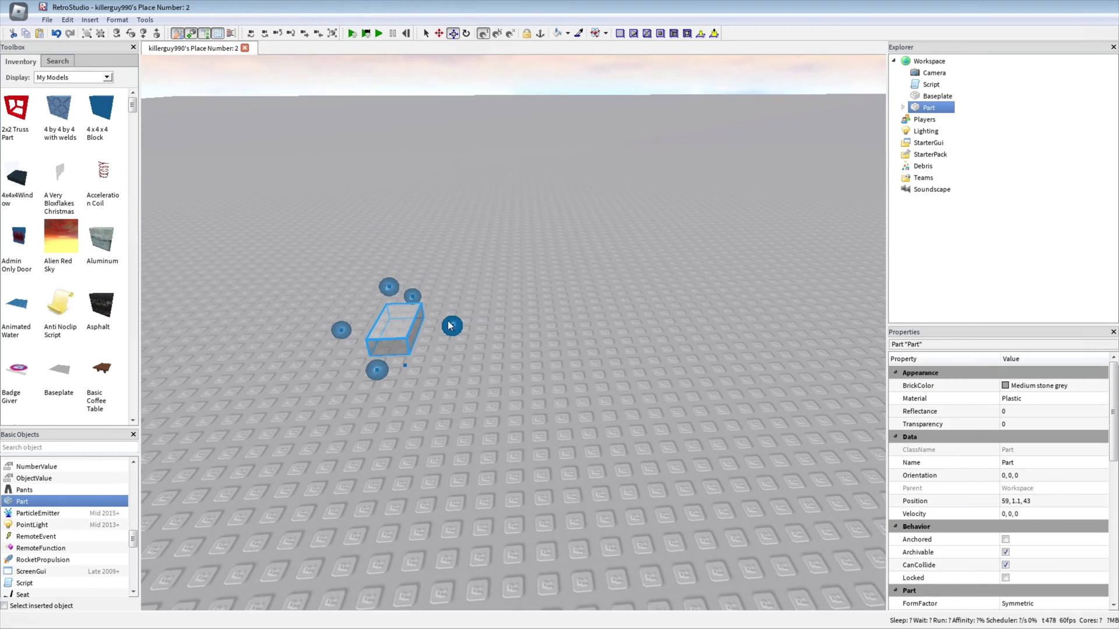
pyautogui.moveTo(451, 326); pyautogui.dragTo(788, 307)
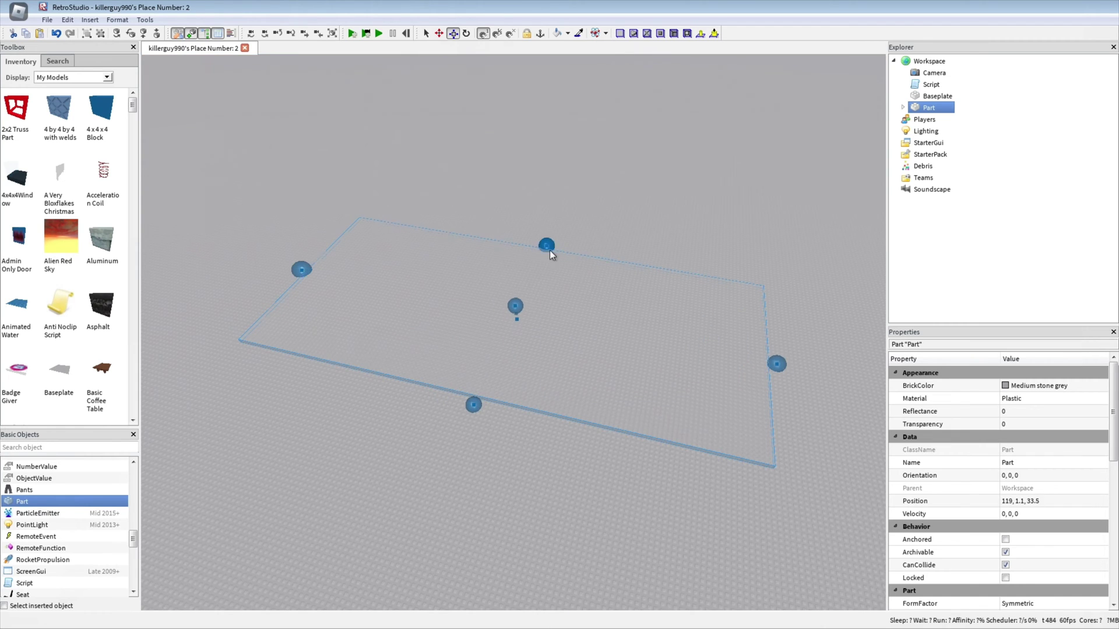
pyautogui.moveTo(605, 178); pyautogui.dragTo(397, 386, button='right')
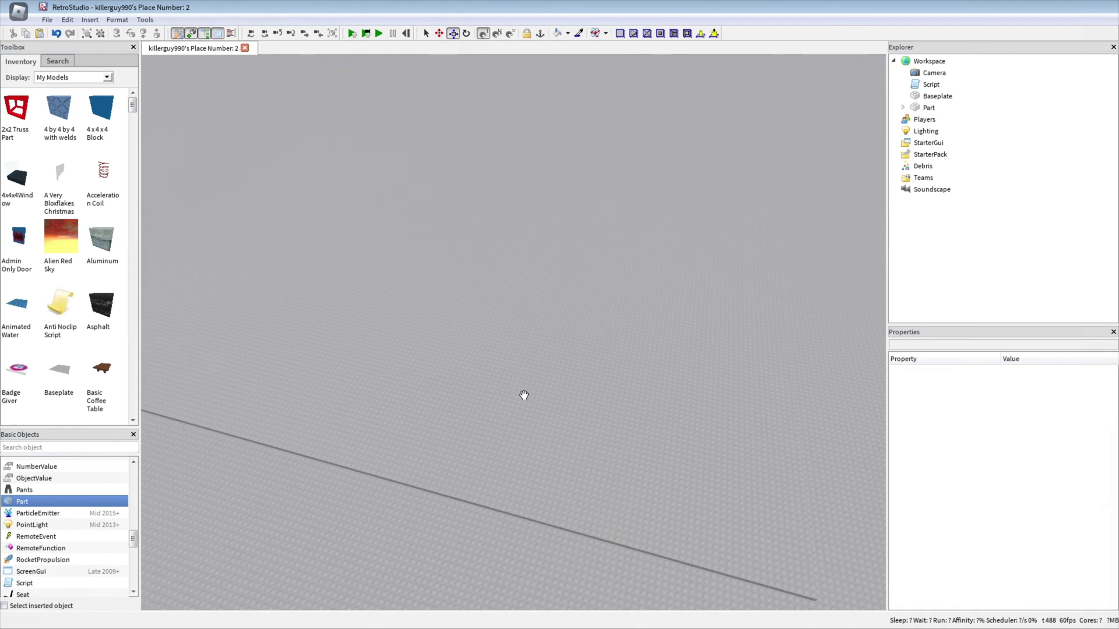
# Delete the old Baseplate and select the new floor plate.
pyautogui.click(523, 395)
pyautogui.press('Delete')
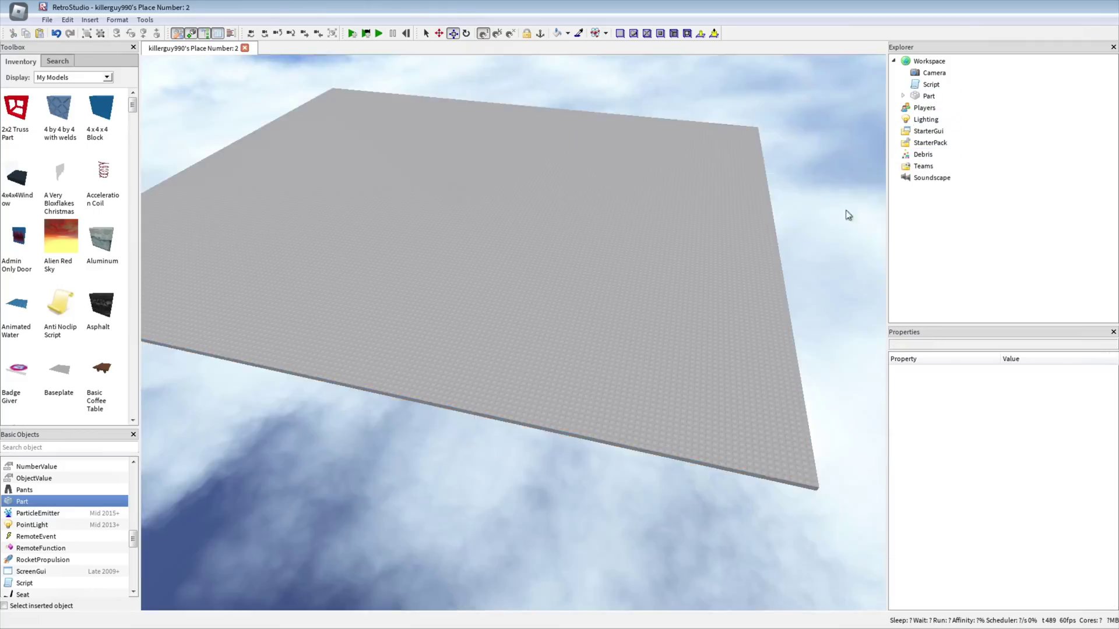
pyautogui.moveTo(847, 213); pyautogui.dragTo(668, 303, button='right')
pyautogui.click(668, 303)
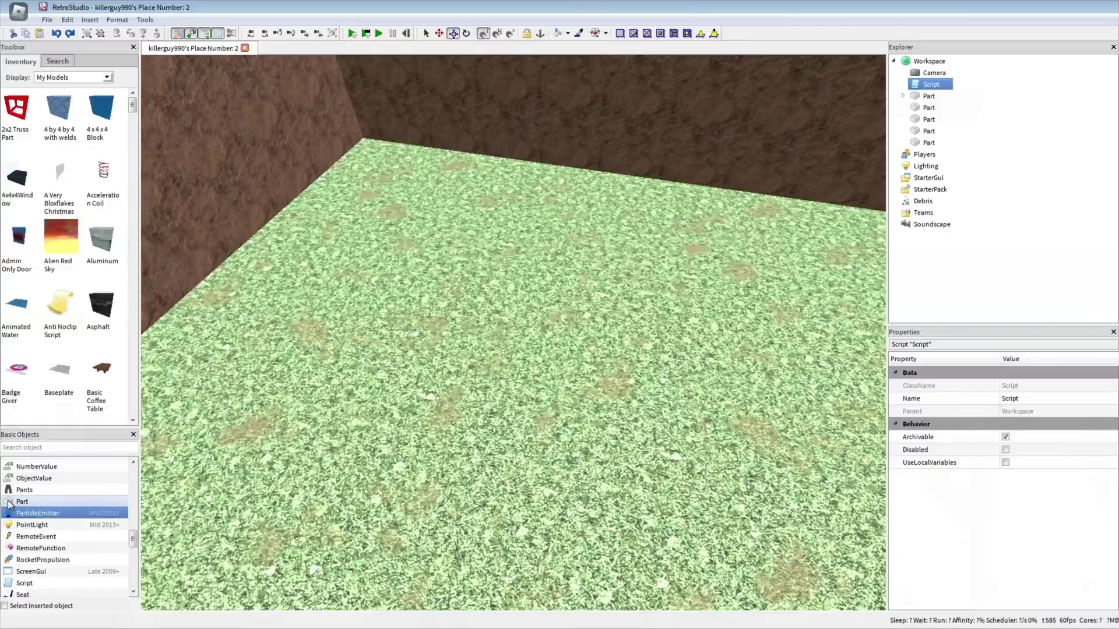
# Insert another Part, view the walled arena from above, and open its block script.
pyautogui.click(22, 502)
pyautogui.scroll(-5, 513, 332)
pyautogui.moveTo(513, 332); pyautogui.dragTo(338, 332, button='right')
pyautogui.scroll(-10, 513, 332)
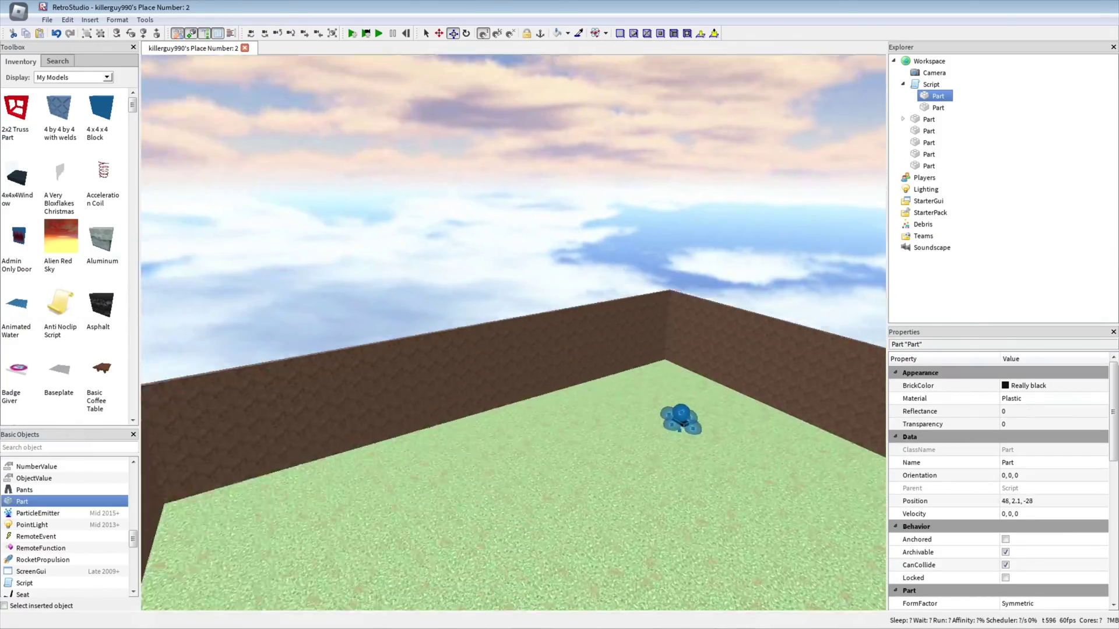
pyautogui.moveTo(513, 332); pyautogui.dragTo(695, 422, button='right')
pyautogui.scroll(5, 695, 422)
pyautogui.click(935, 154)
pyautogui.doubleClick(936, 155)
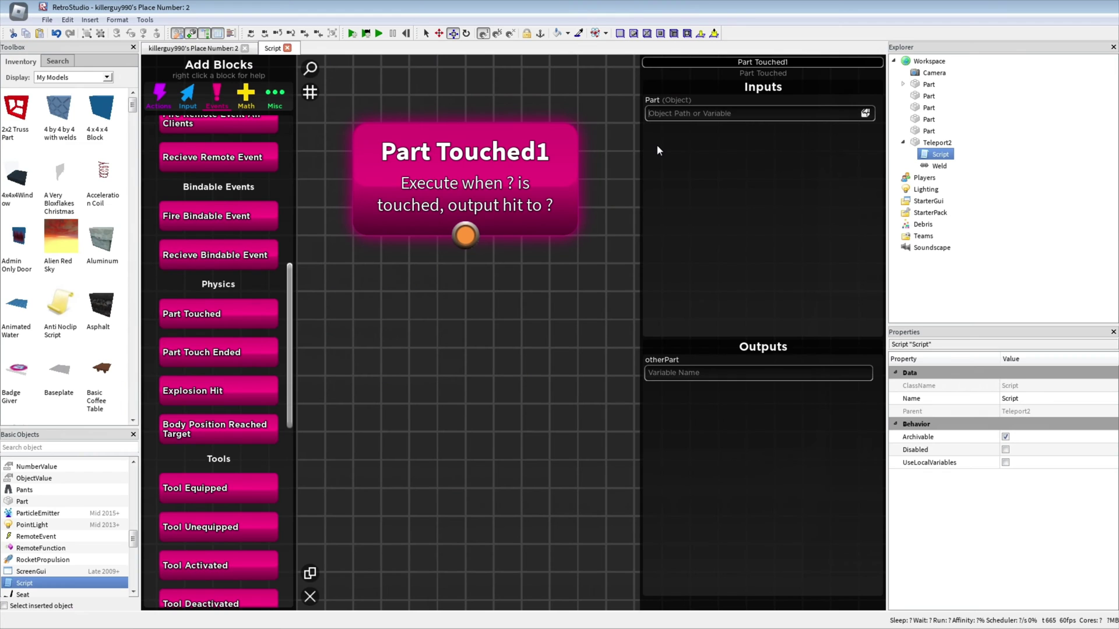
# Build the teleporter script with script.Parent, Teleport Player To Position and Player Added blocks, then playtest.
pyautogui.write('script.Parent')
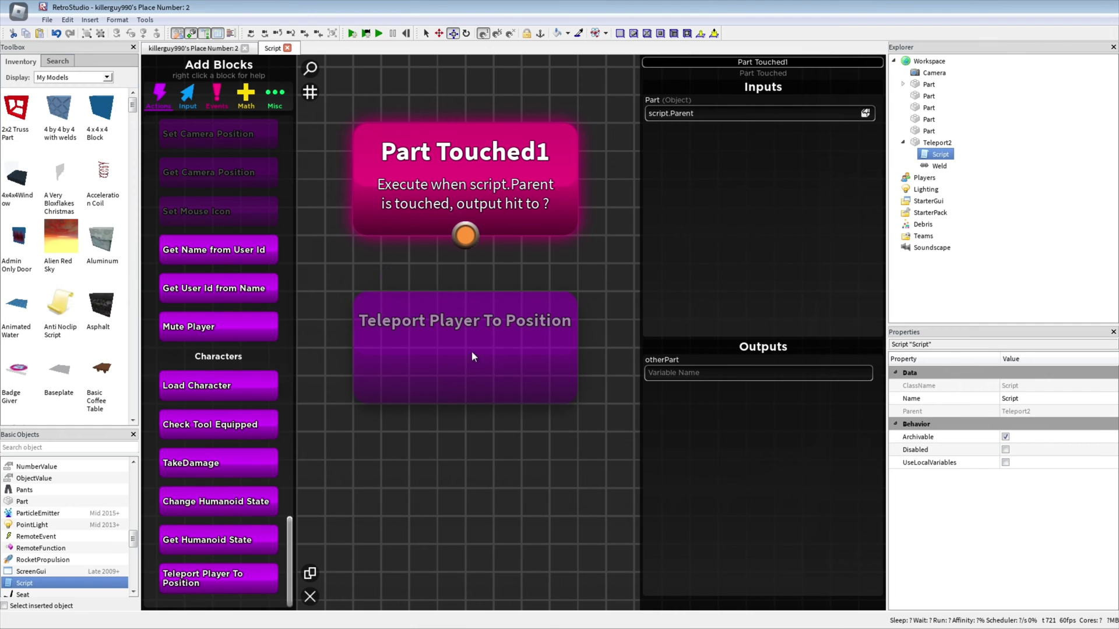
pyautogui.moveTo(471, 351); pyautogui.dragTo(460, 326)
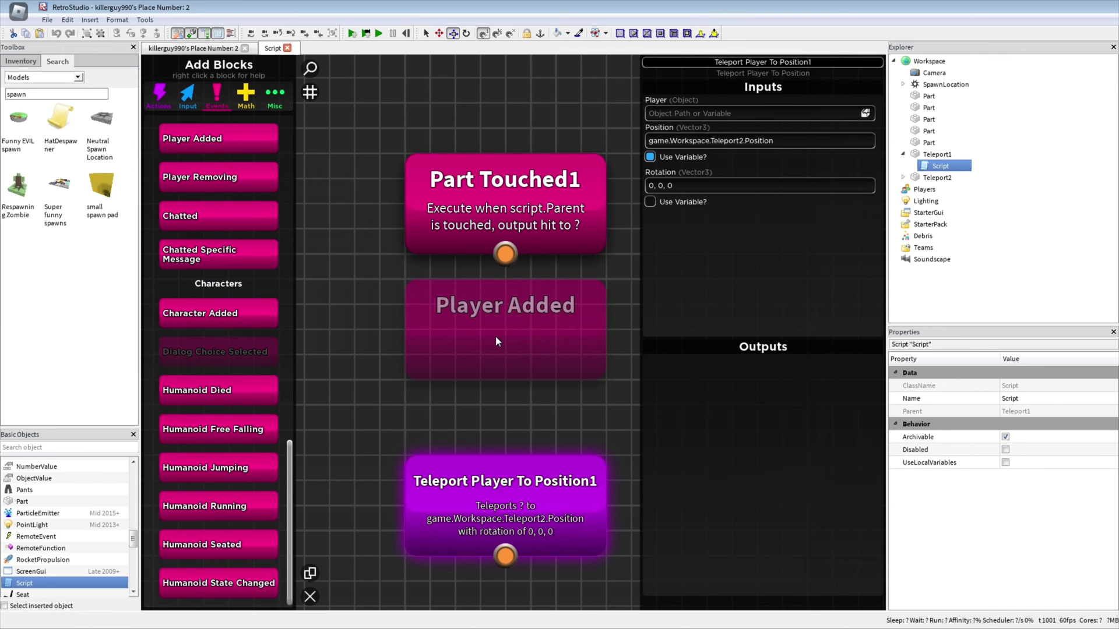
pyautogui.moveTo(495, 335); pyautogui.dragTo(505, 348)
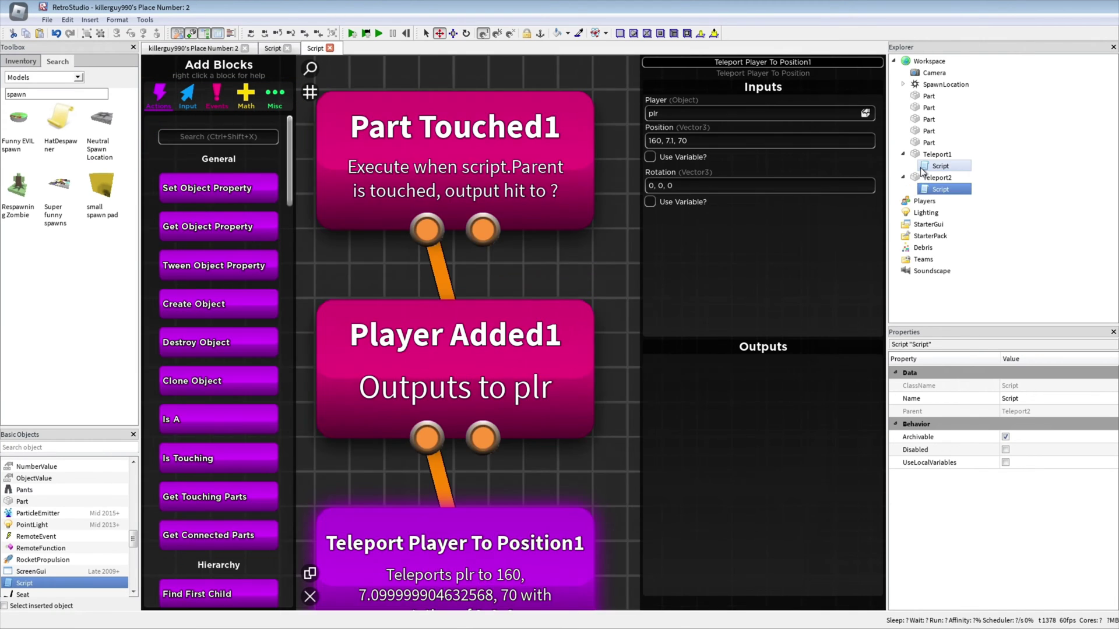
pyautogui.doubleClick(921, 170)
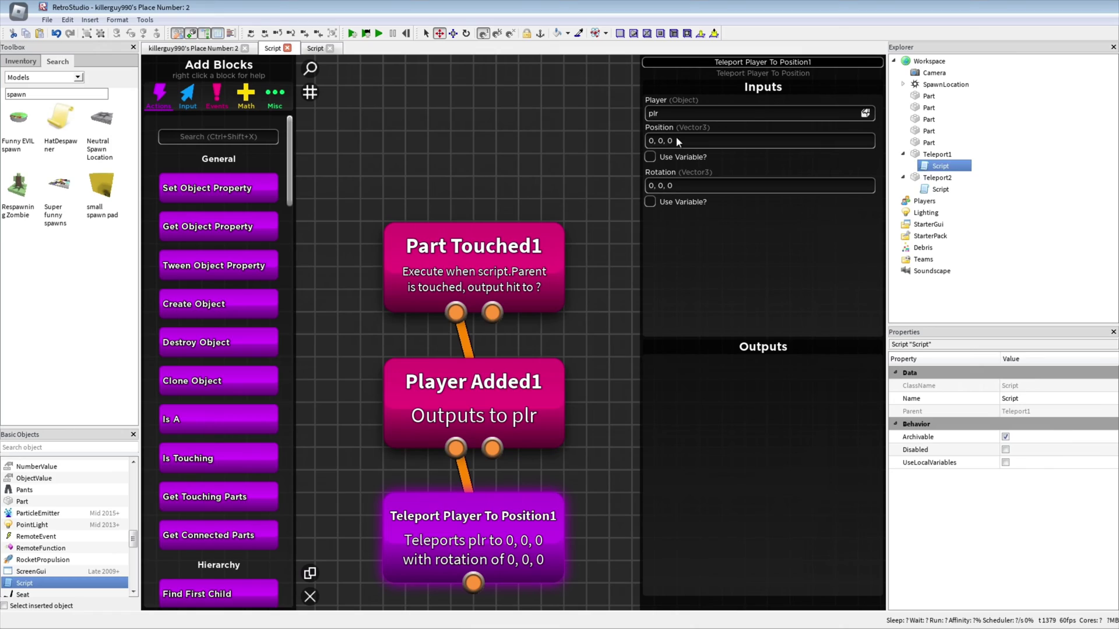
pyautogui.click(379, 33)
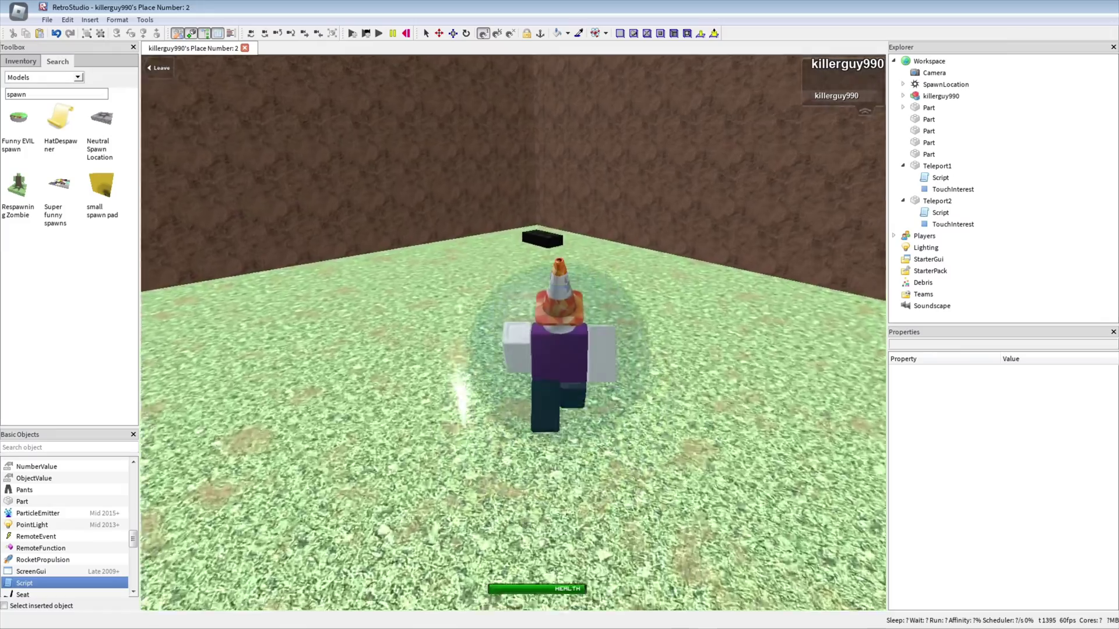
# Walk onto the teleport pad, insert the blue Spinner part model, and playtest with F5.
pyautogui.press('w')
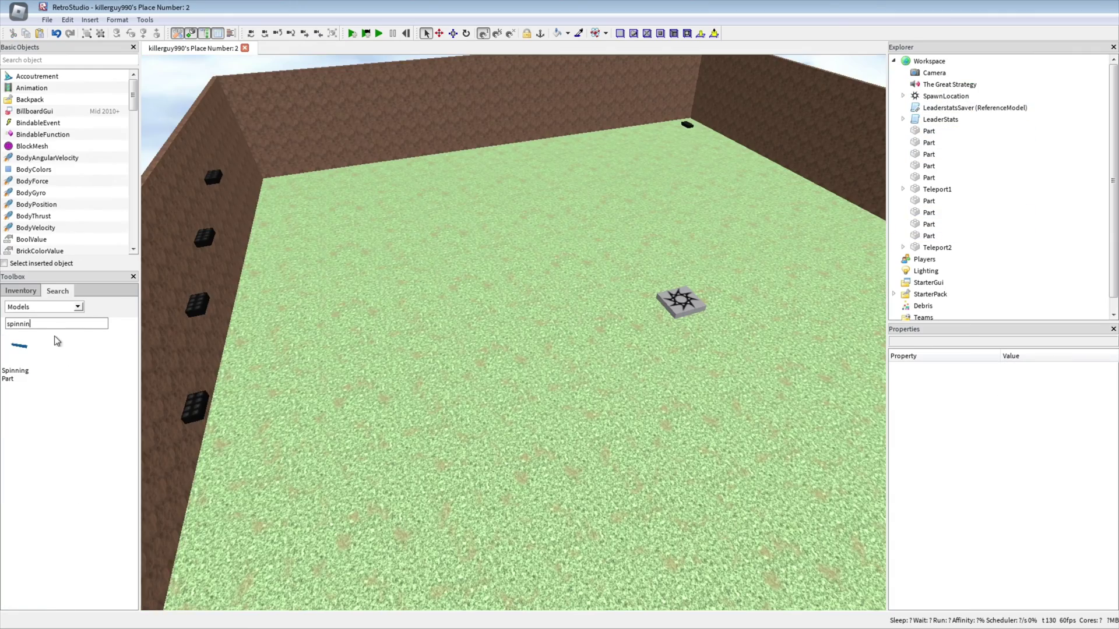
pyautogui.click(35, 361)
pyautogui.press('F5')
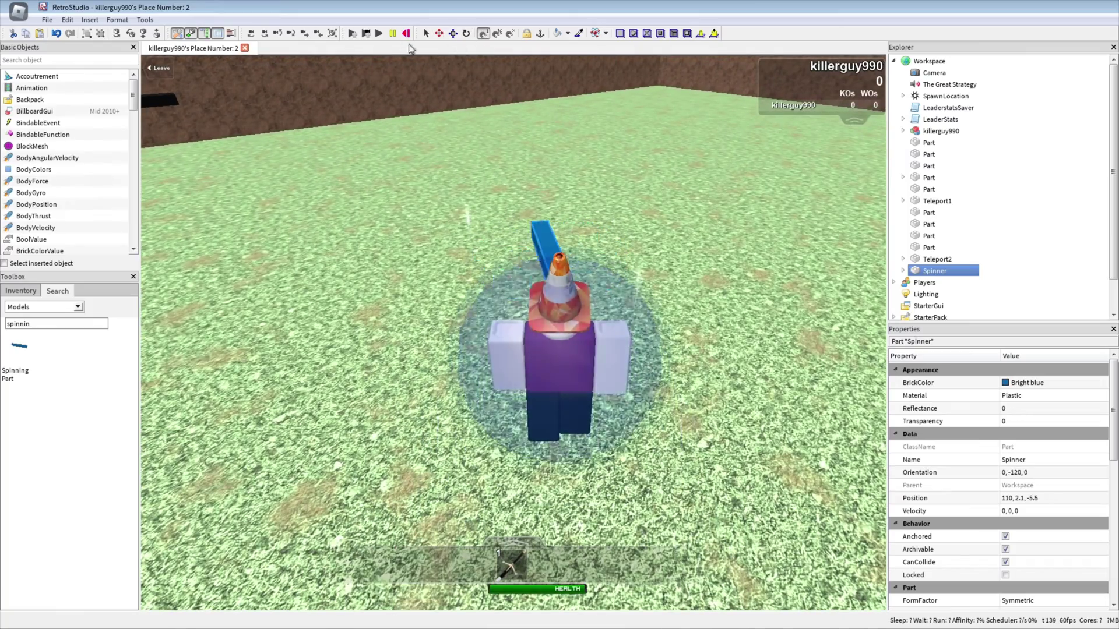
# Stop the playtest, widen the spinner into a broad plate and colour it Br. yellowish green.
pyautogui.hotkey('shift', 'F5')
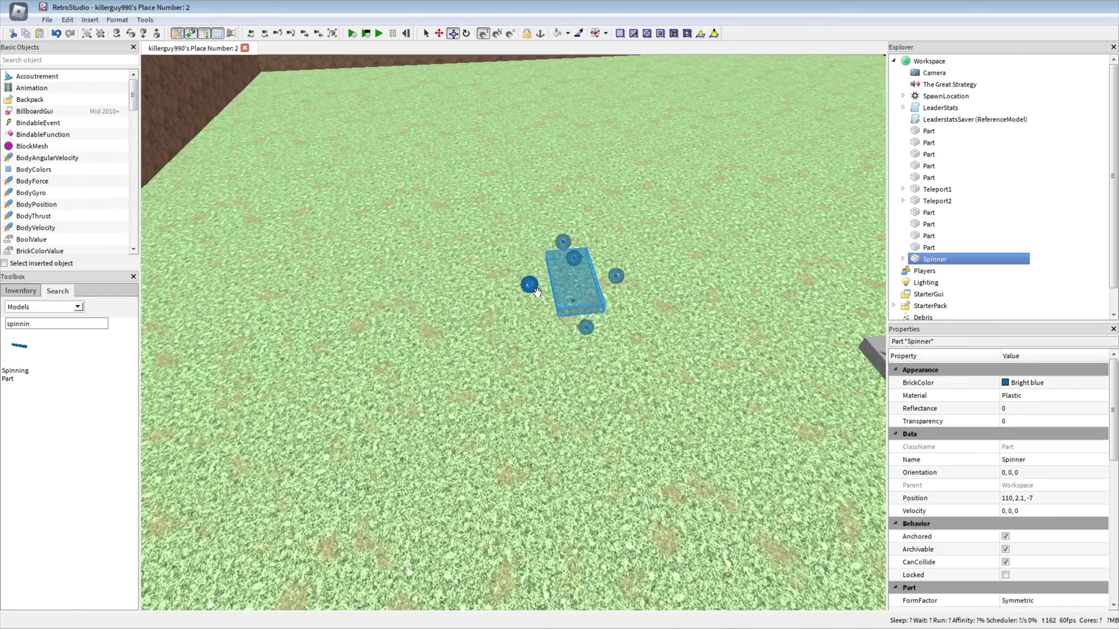
pyautogui.moveTo(536, 291); pyautogui.dragTo(414, 302)
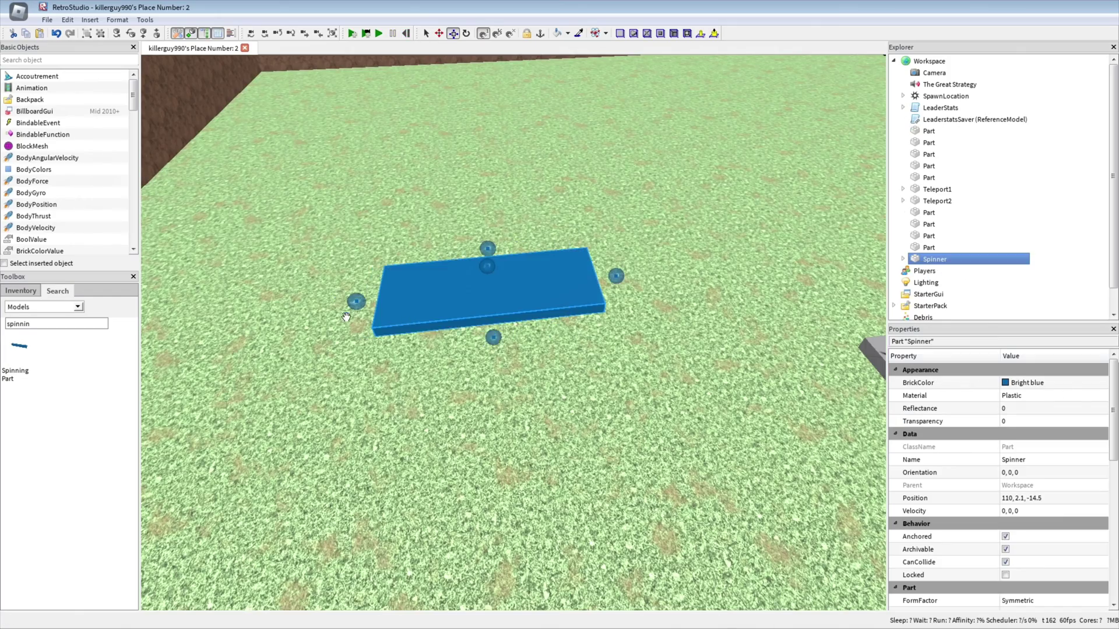
pyautogui.scroll(2, 491, 334)
pyautogui.click(1026, 382)
pyautogui.click(901, 401)
pyautogui.scroll(-3, 466, 326)
# Raise the spinner above the arena, then duplicate it and move the copy out over the arena.
pyautogui.hotkey('ctrl', '2')
pyautogui.moveTo(407, 250); pyautogui.dragTo(372, 247, button='right')
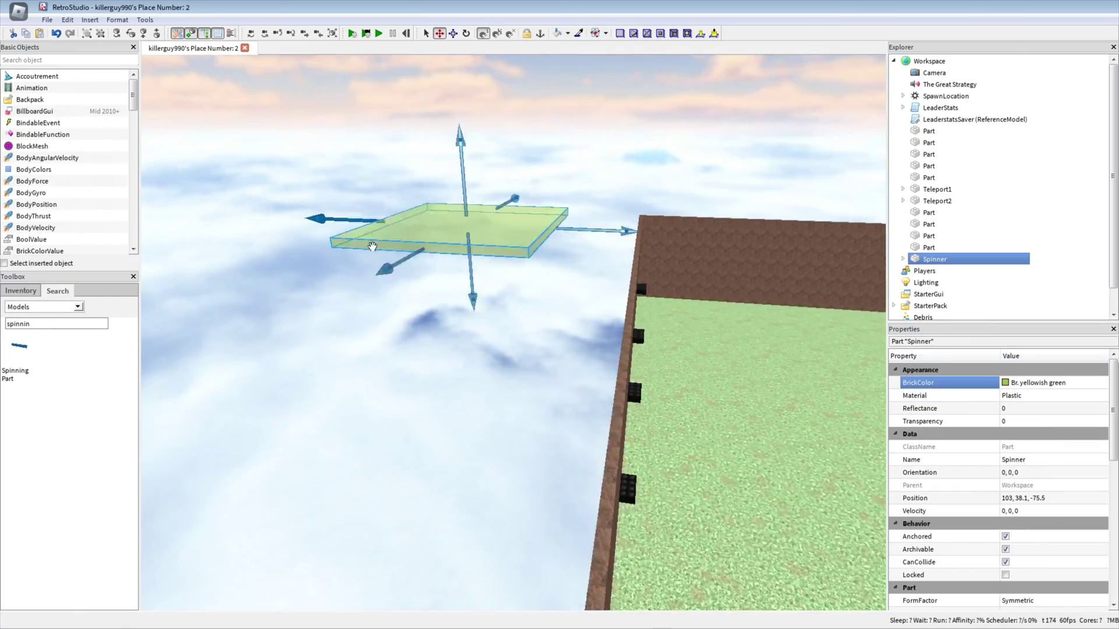
pyautogui.scroll(-3, 371, 247)
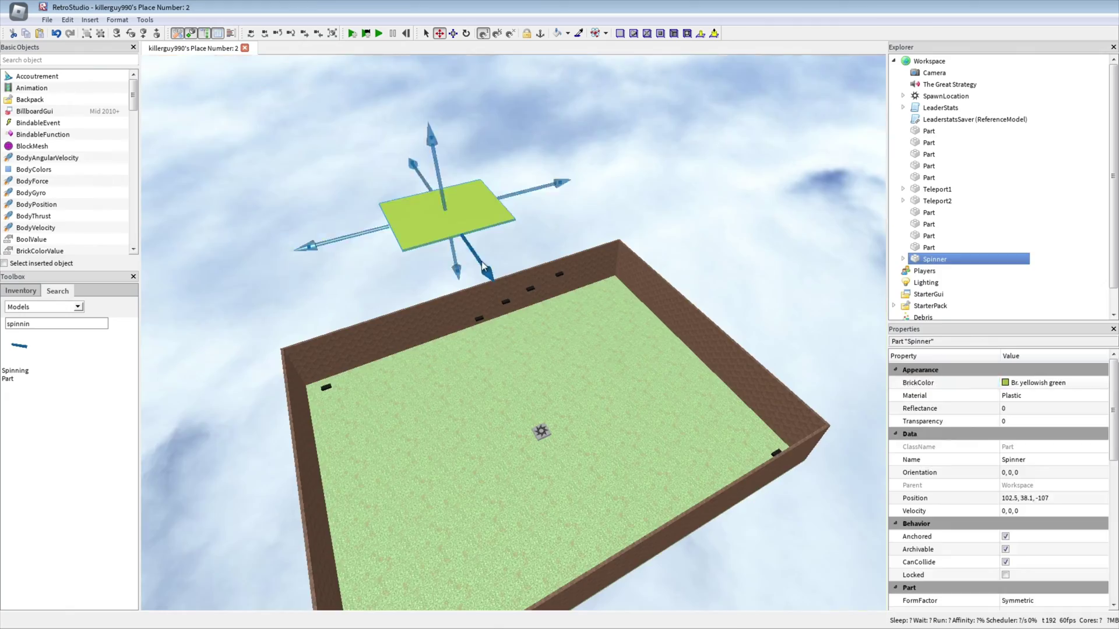
pyautogui.hotkey('ctrl', 'd')
pyautogui.moveTo(425, 174); pyautogui.dragTo(325, 249)
pyautogui.moveTo(324, 249); pyautogui.dragTo(592, 281, button='right')
pyautogui.scroll(-3, 592, 281)
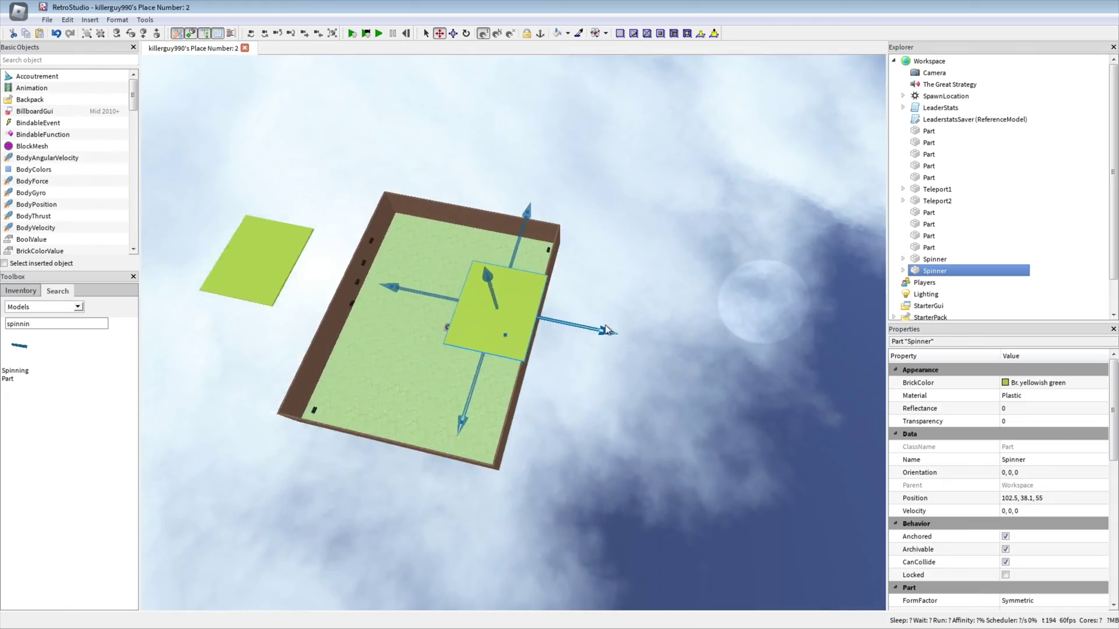
# Colour the copied platform yellow and playtest by walking the avatar onto it and jumping off.
pyautogui.click(1029, 383)
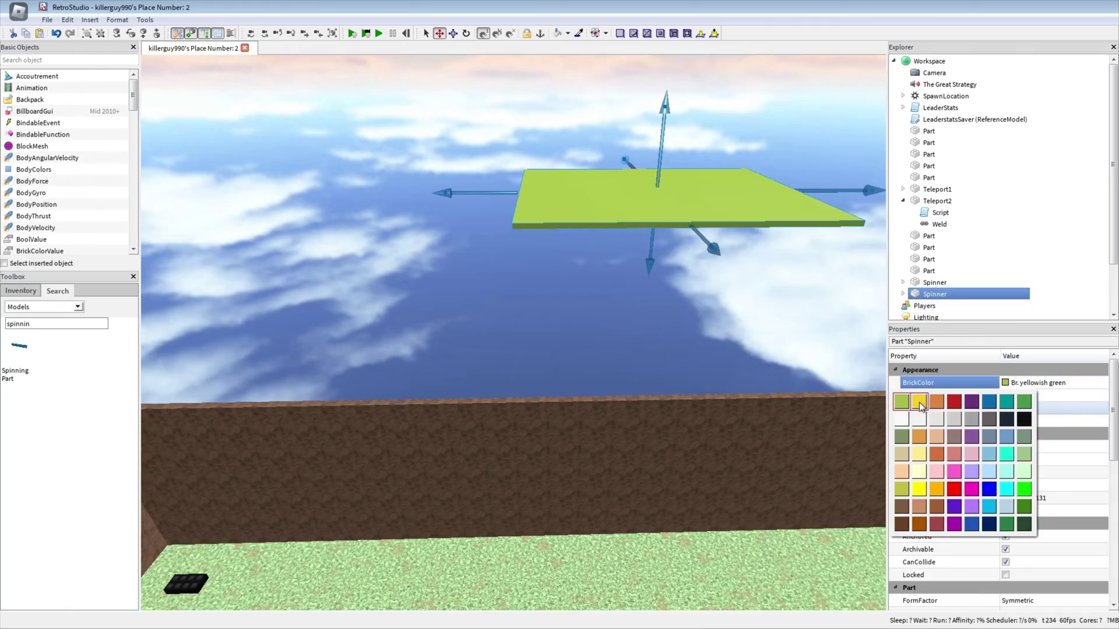
pyautogui.click(918, 402)
pyautogui.press('F5')
pyautogui.press('w')
pyautogui.press('Right')
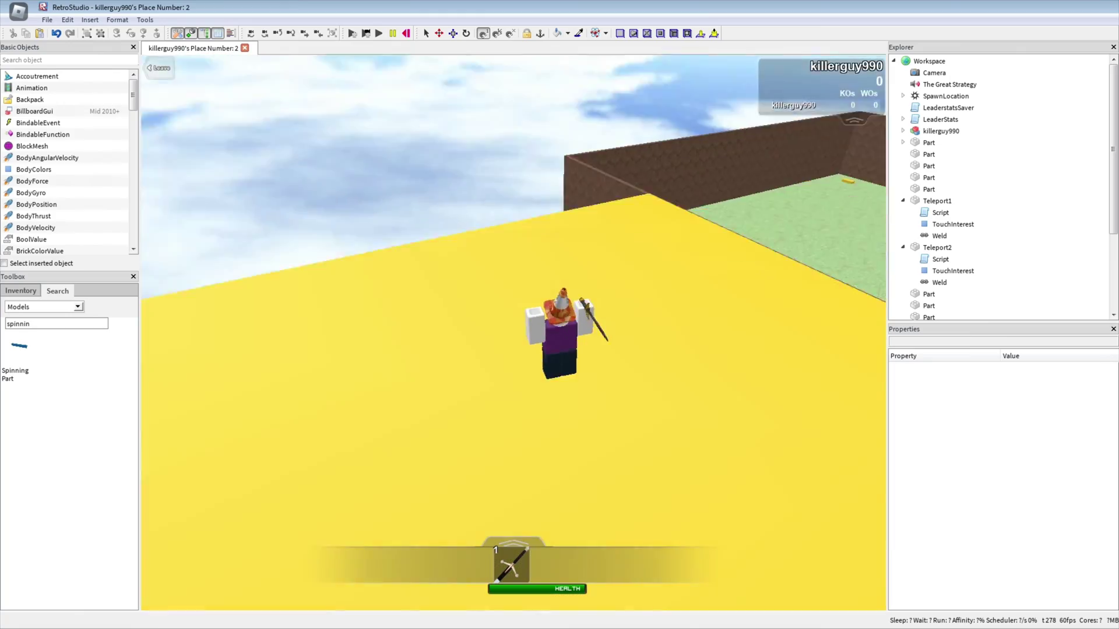
pyautogui.press('Right')
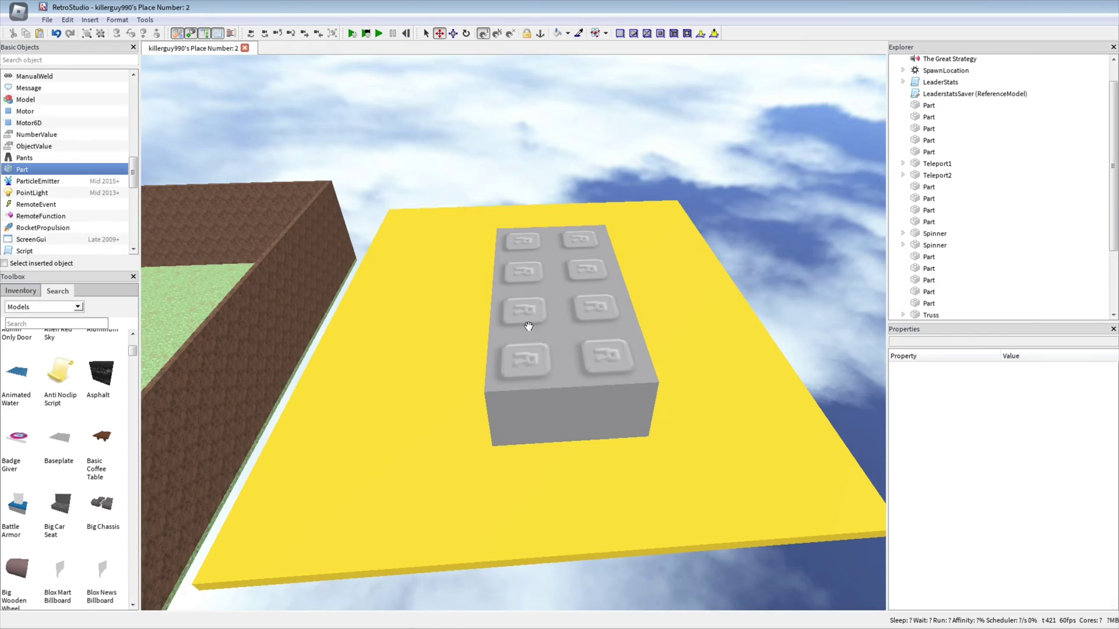
# Slide the new part across the yellow platform and expand the Workspace contents.
pyautogui.scroll(-5, 530, 326)
pyautogui.click(611, 332)
pyautogui.moveTo(610, 333); pyautogui.dragTo(610, 316)
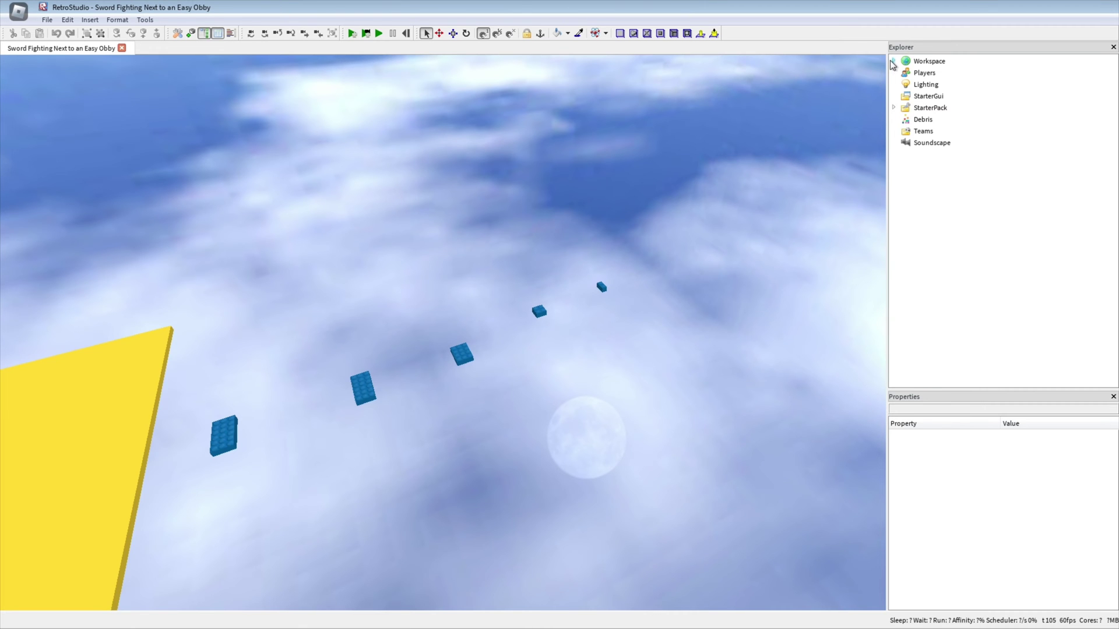
pyautogui.click(893, 62)
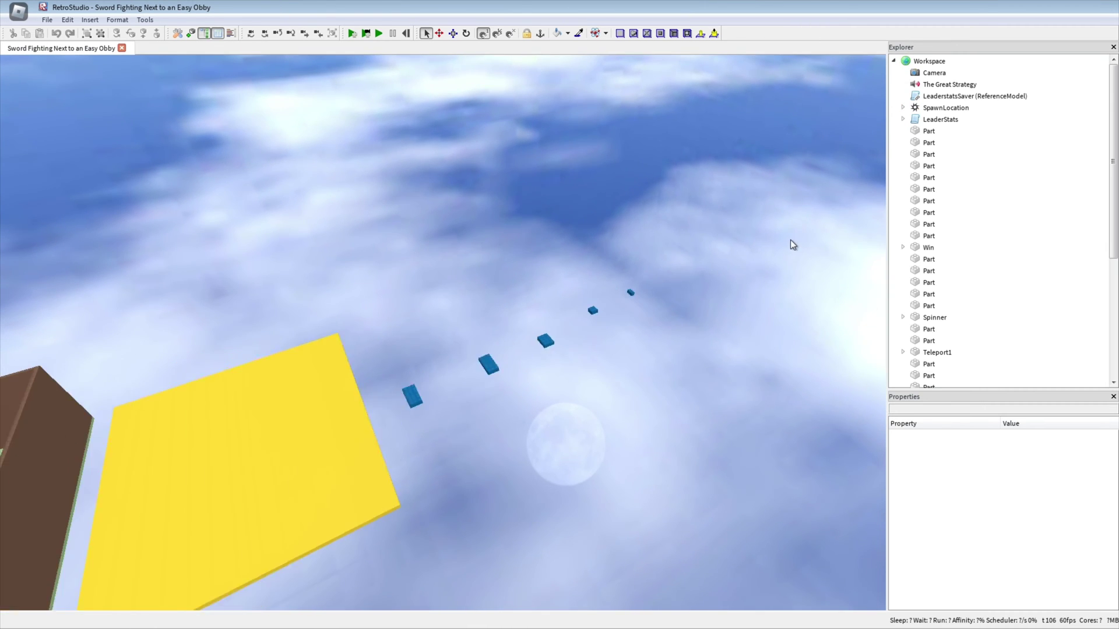
# Survey the line of blue obby blocks, then open the Time Period choice in game settings.
pyautogui.scroll(-5, 961, 233)
pyautogui.moveTo(718, 335); pyautogui.dragTo(717, 335, button='right')
pyautogui.scroll(3, 409, 379)
pyautogui.scroll(2, 669, 319)
pyautogui.moveTo(616, 295); pyautogui.dragTo(616, 295, button='right')
pyautogui.scroll(3, 616, 295)
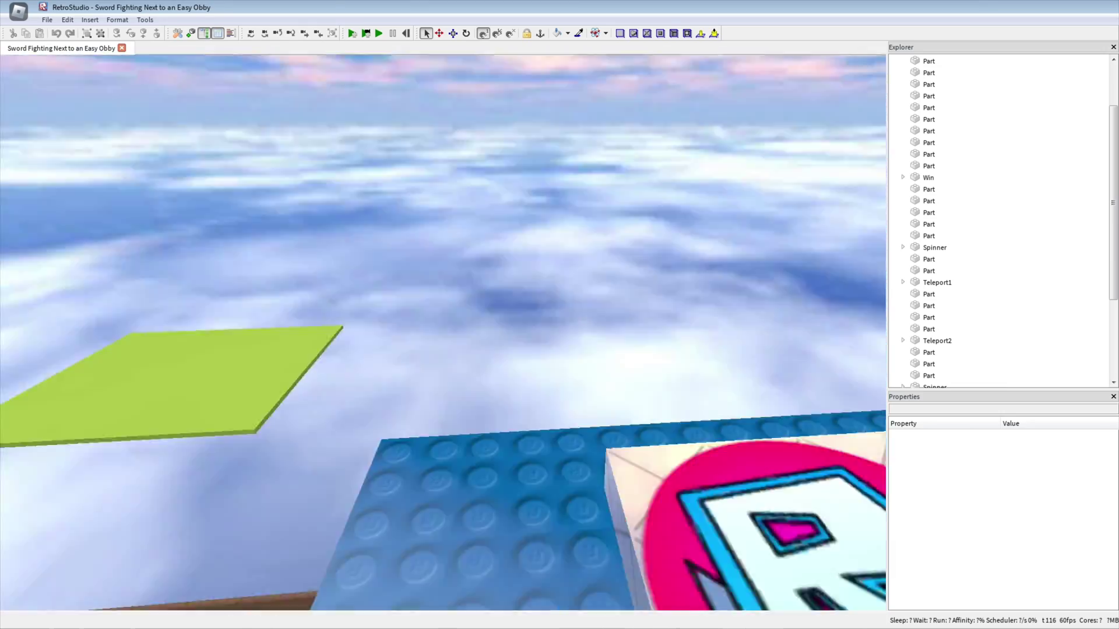
pyautogui.moveTo(683, 383); pyautogui.dragTo(684, 383, button='right')
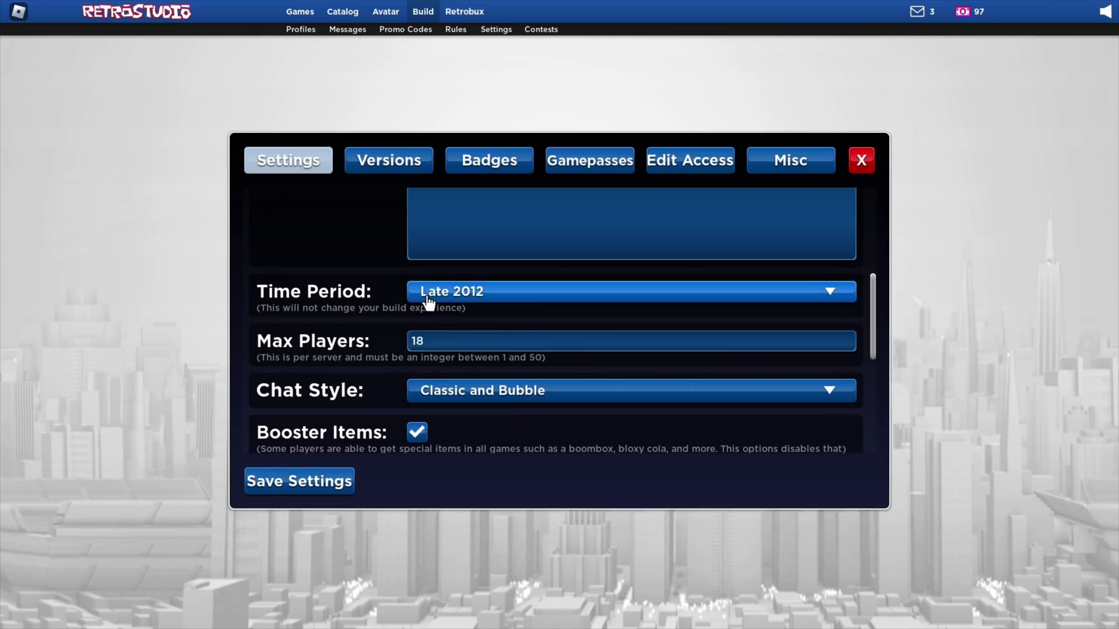
pyautogui.click(431, 294)
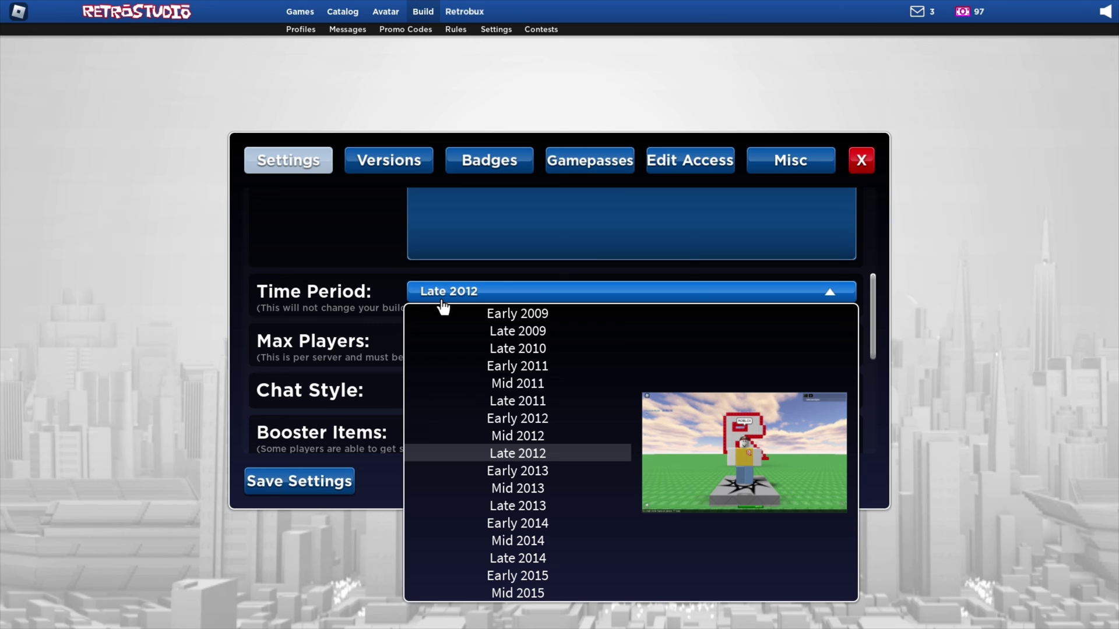